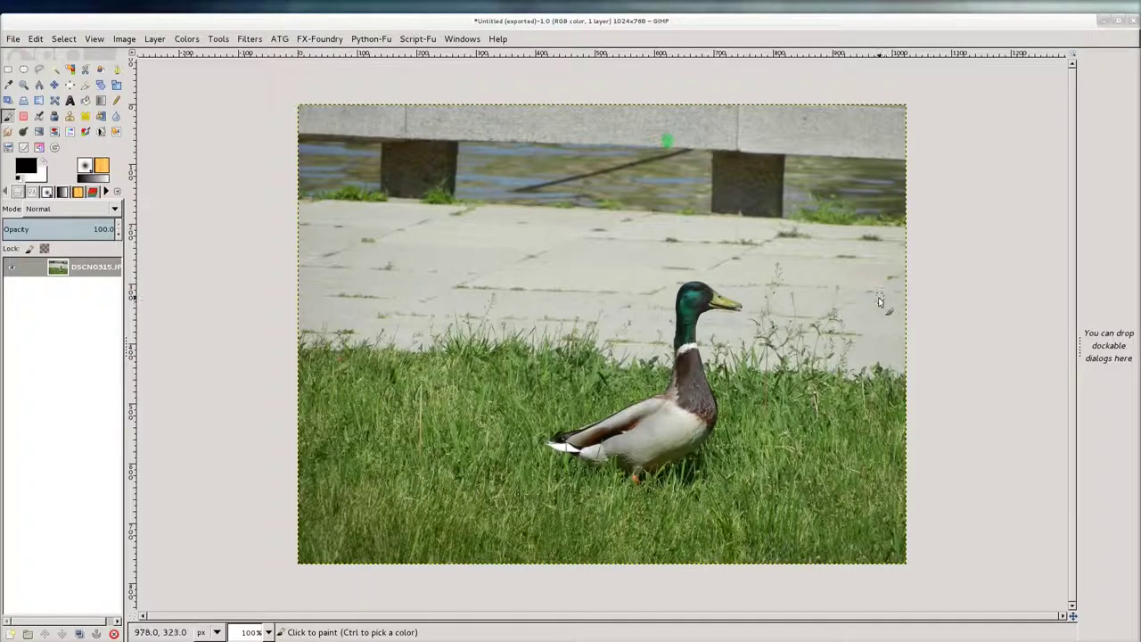
- Turn off Single-Window Mode, move the floating toolbox, then switch back to Single-Window Mode
{"action": "left_click", "coordinate": [459, 41]}
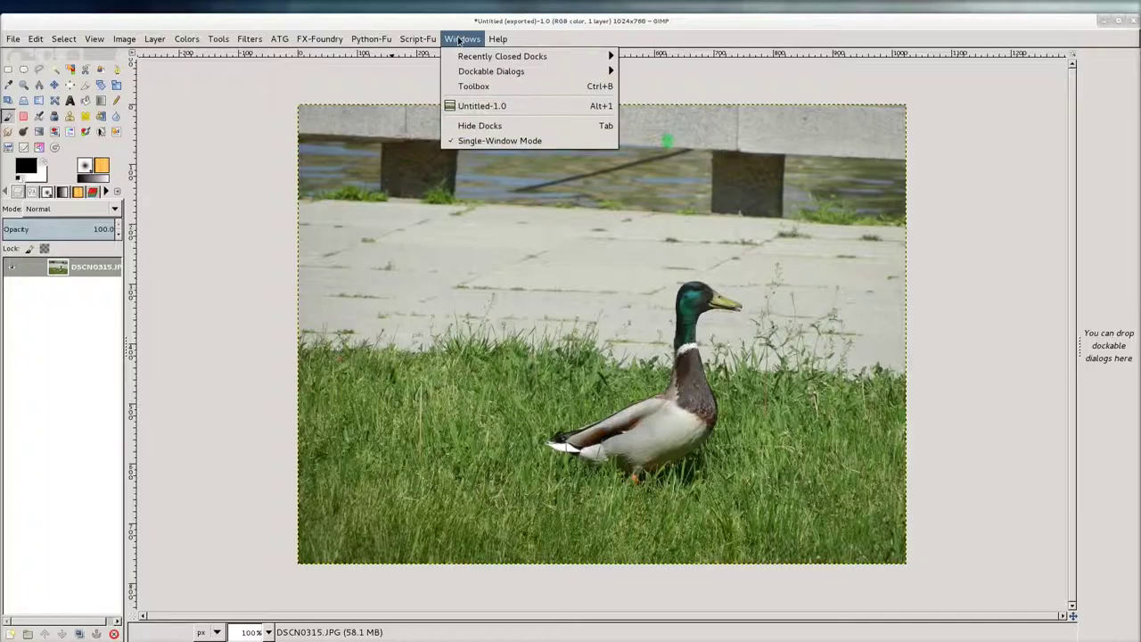
{"action": "left_click", "coordinate": [473, 143]}
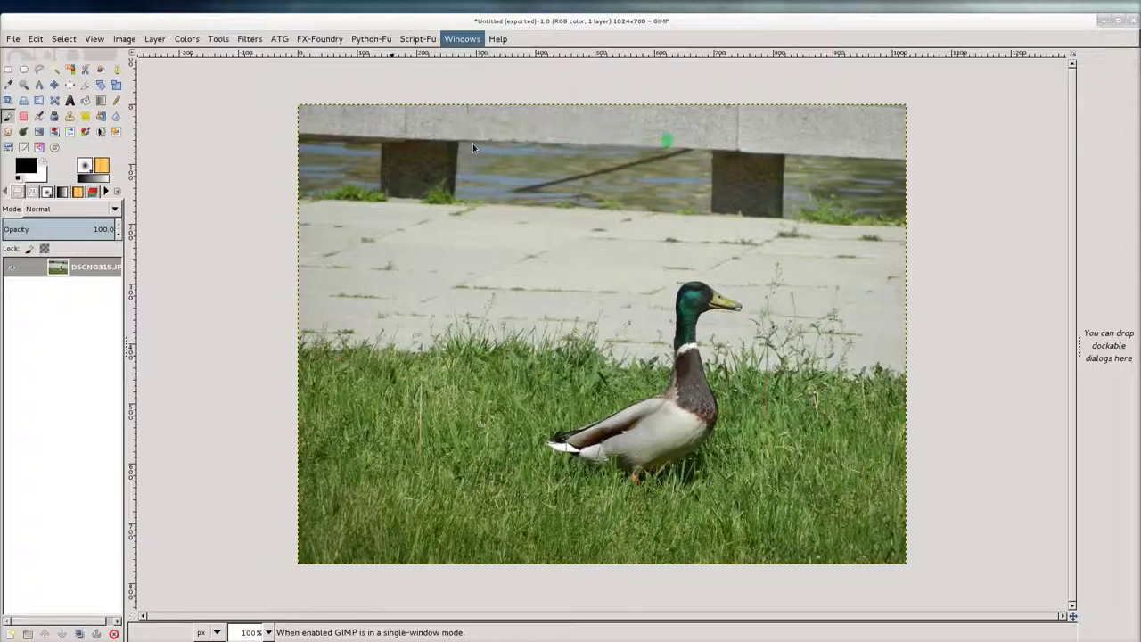
{"action": "mouse_move", "coordinate": [48, 18]}
{"action": "left_mouse_down"}
{"action": "mouse_move", "coordinate": [597, 25]}
{"action": "mouse_move", "coordinate": [90, 30]}
{"action": "left_mouse_up"}
{"action": "left_click", "coordinate": [453, 40]}
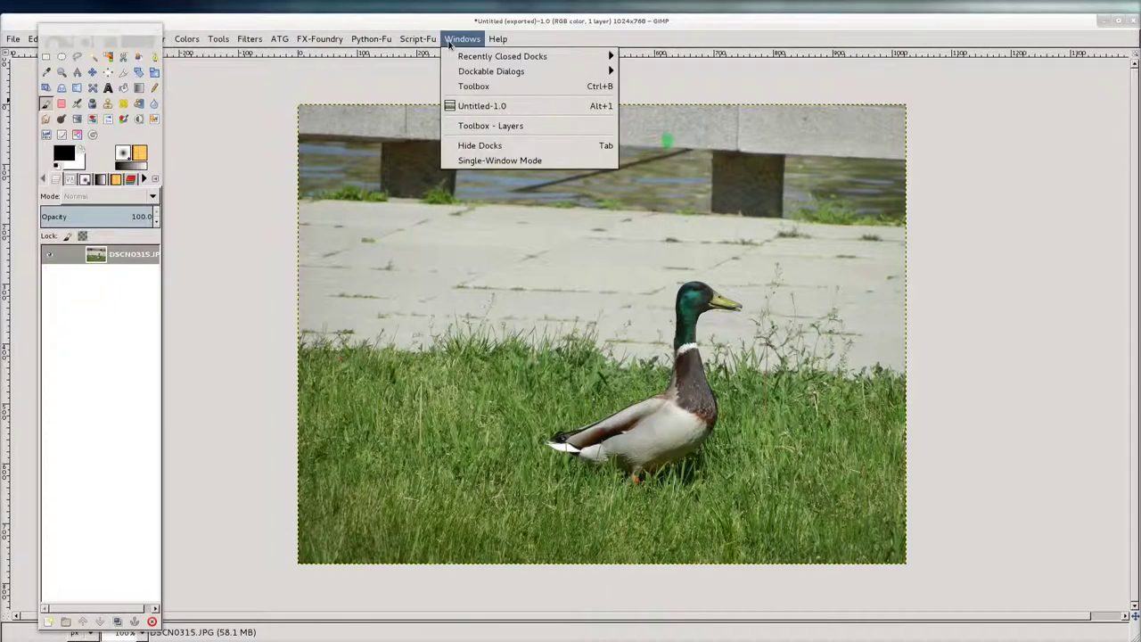
{"action": "left_click", "coordinate": [489, 163]}
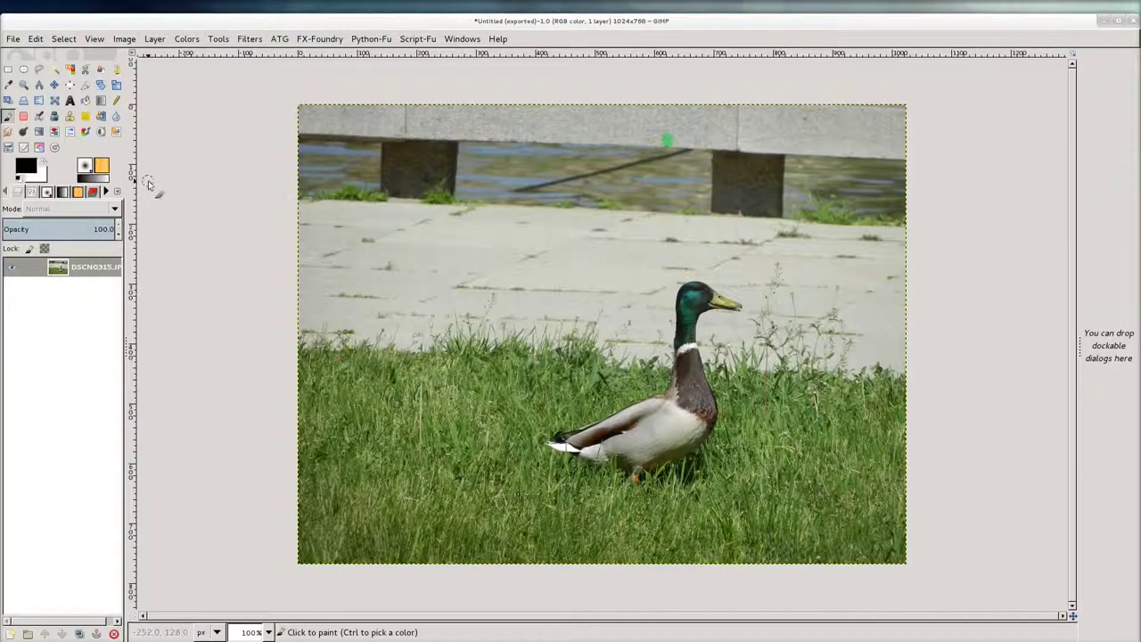
- Dock the Layers dialog under the toolbox tool options and collapse the empty right dock
{"action": "mouse_move", "coordinate": [17, 192]}
{"action": "left_mouse_down"}
{"action": "mouse_move", "coordinate": [83, 203]}
{"action": "mouse_move", "coordinate": [1087, 206]}
{"action": "left_mouse_up"}
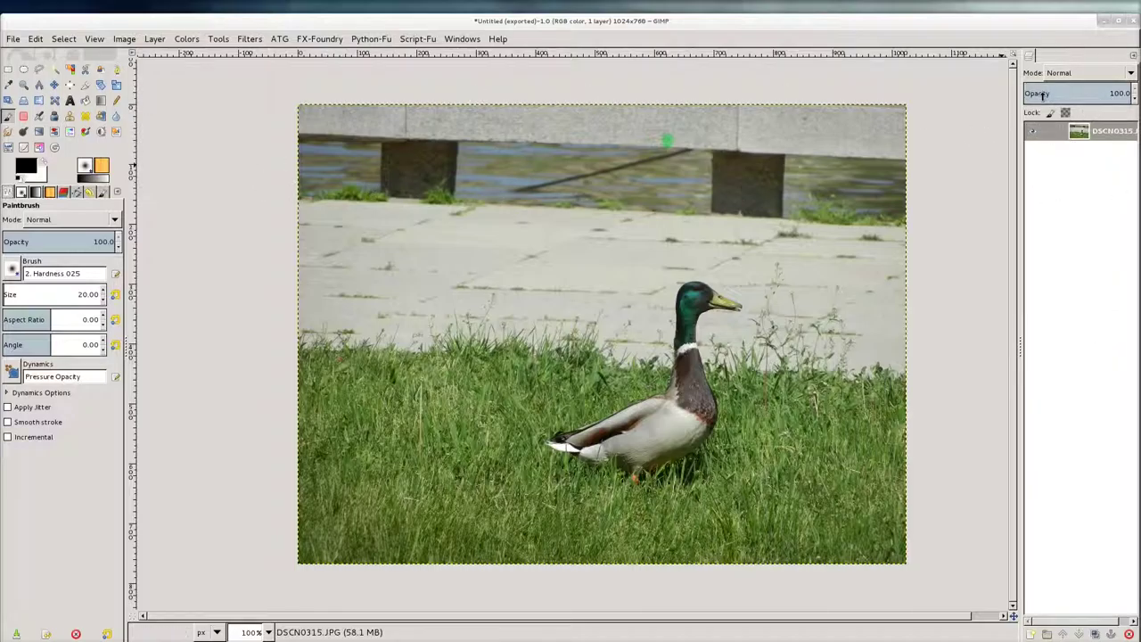
{"action": "left_click_drag", "start_coordinate": [1033, 61], "coordinate": [16, 197]}
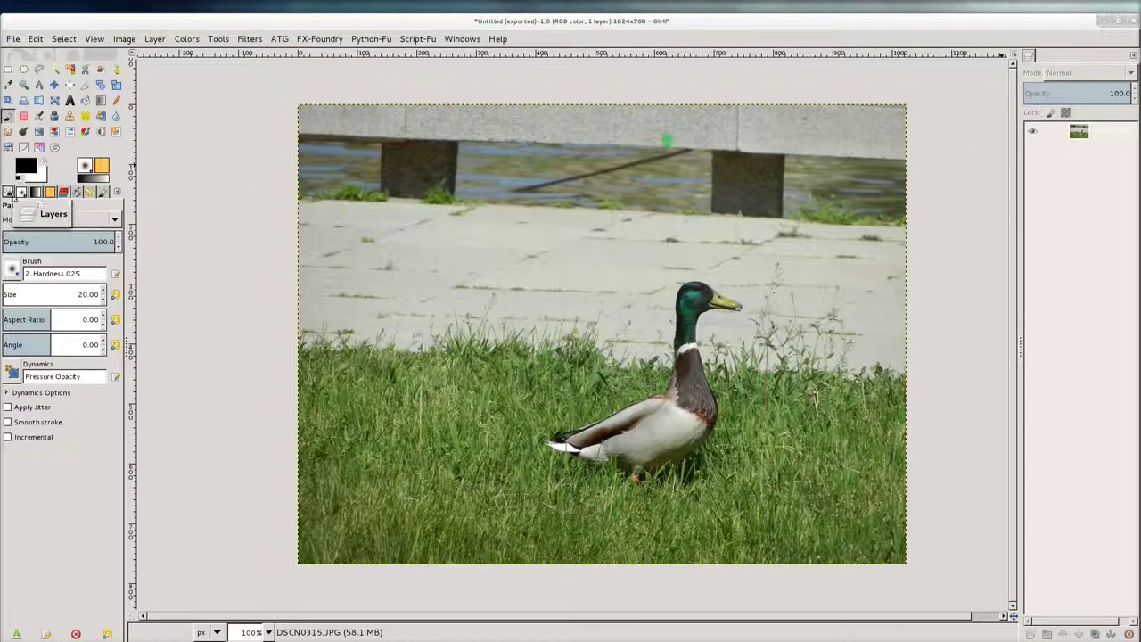
{"action": "left_click_drag", "start_coordinate": [16, 197], "coordinate": [13, 200]}
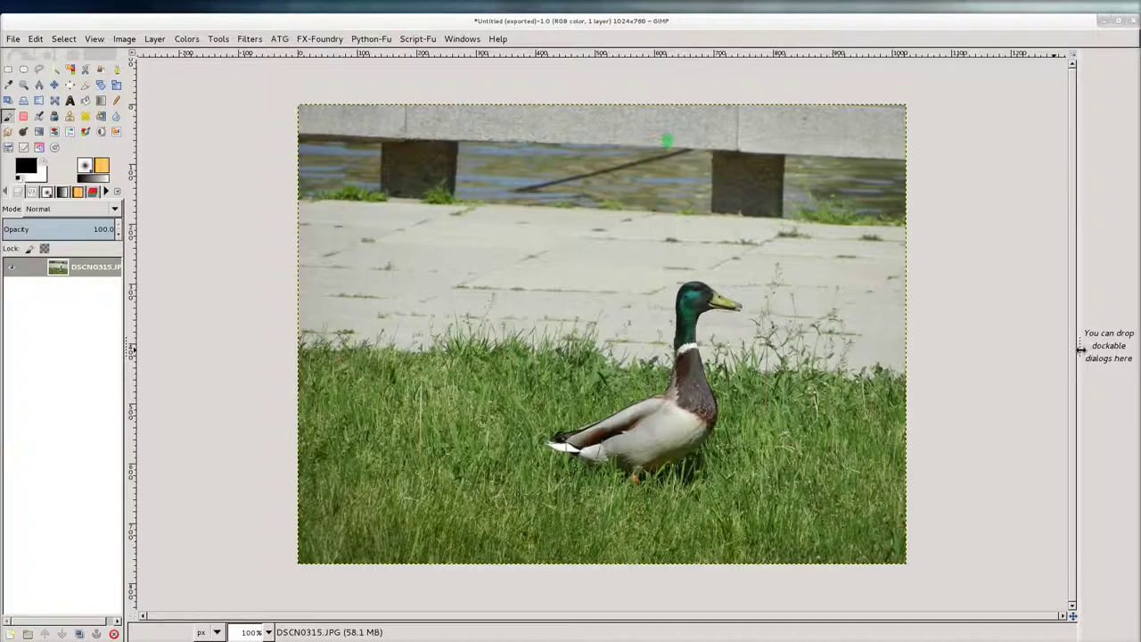
{"action": "left_click_drag", "start_coordinate": [1080, 350], "coordinate": [1126, 354]}
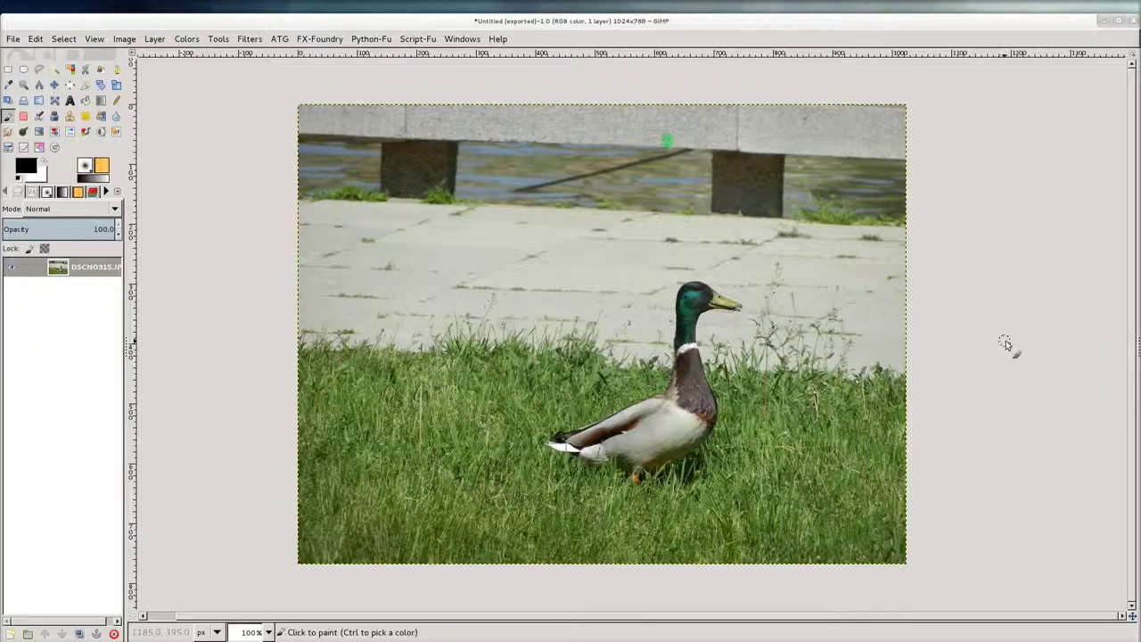
- With Cage Transform, place cage points from the duck's tail, up its back, to beyond the beak
{"action": "left_click", "coordinate": [56, 102]}
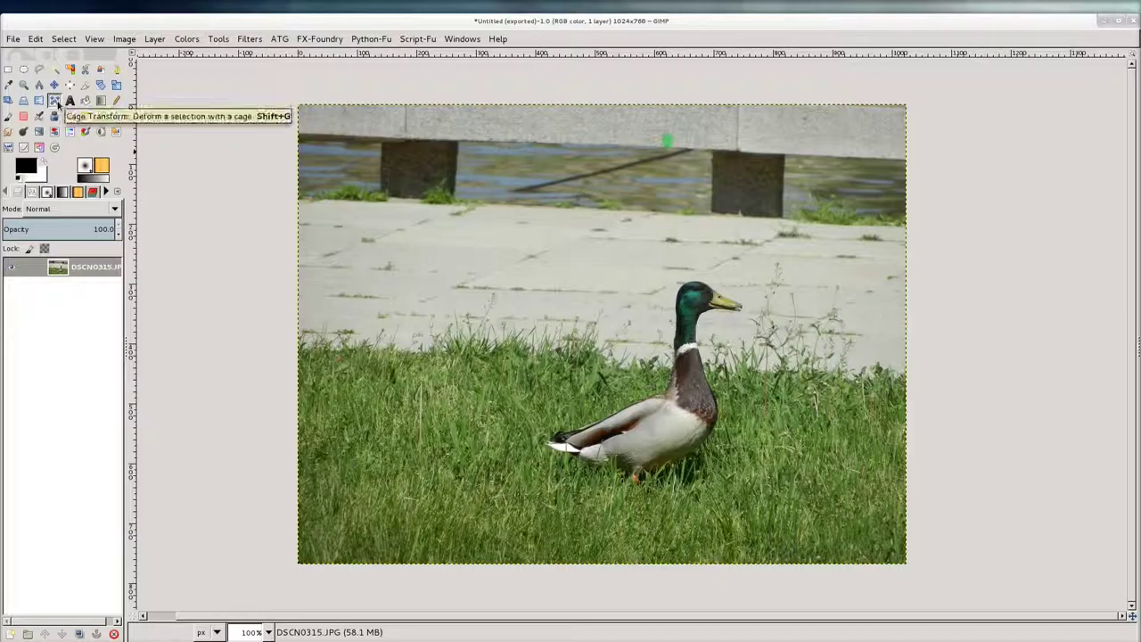
{"action": "left_click", "coordinate": [532, 441]}
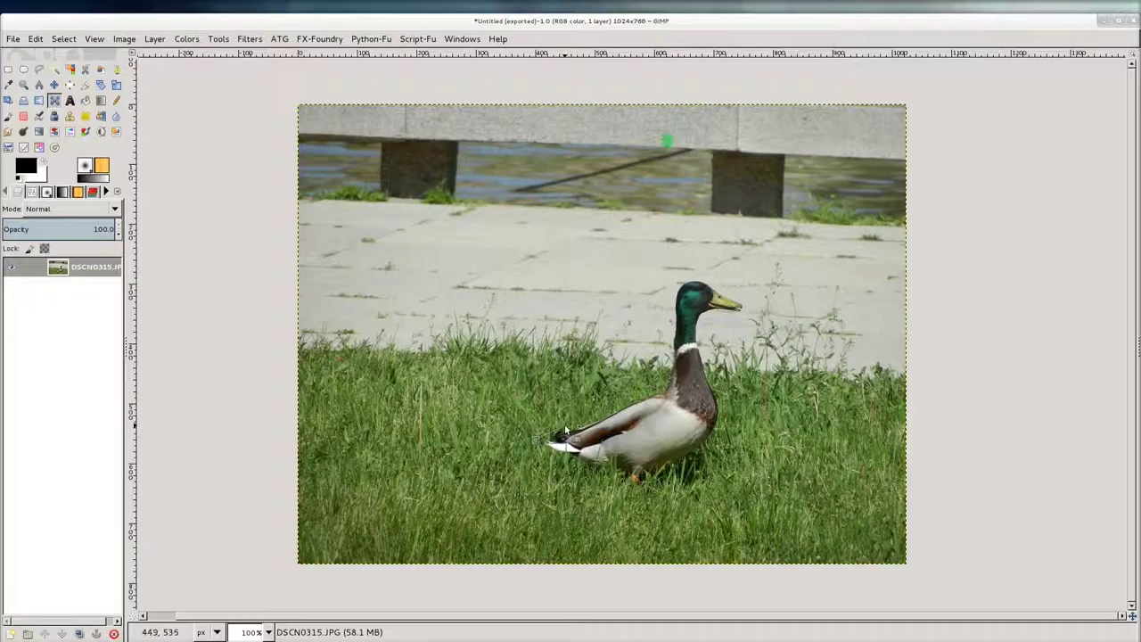
{"action": "left_click", "coordinate": [564, 429]}
{"action": "left_click", "coordinate": [657, 390]}
{"action": "left_click", "coordinate": [669, 318]}
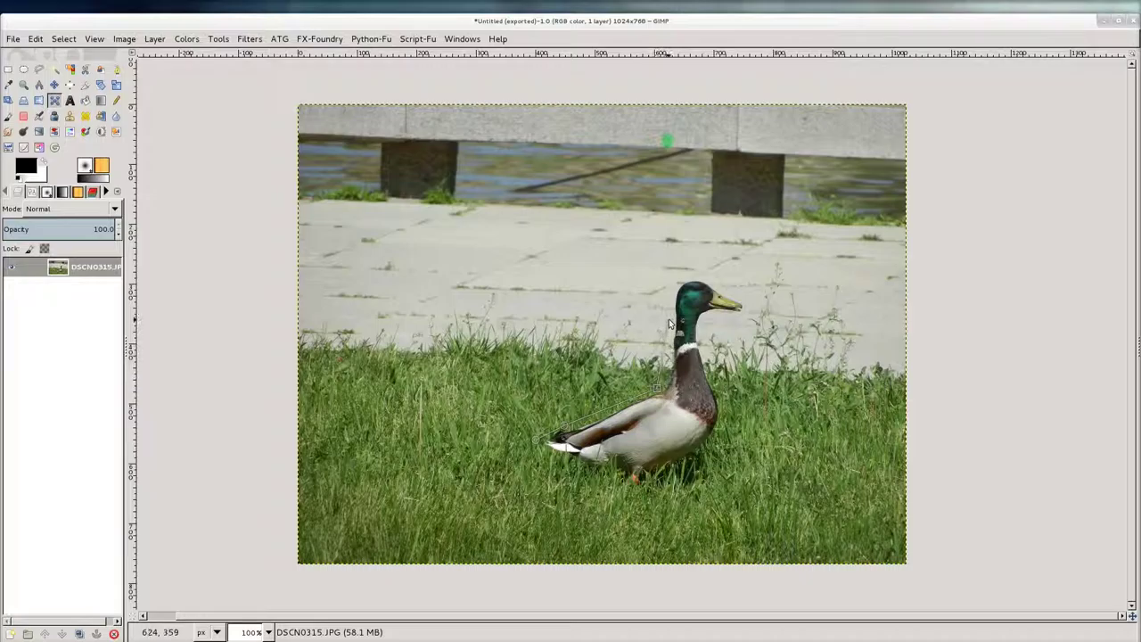
{"action": "left_click", "coordinate": [674, 272]}
{"action": "left_click", "coordinate": [770, 319]}
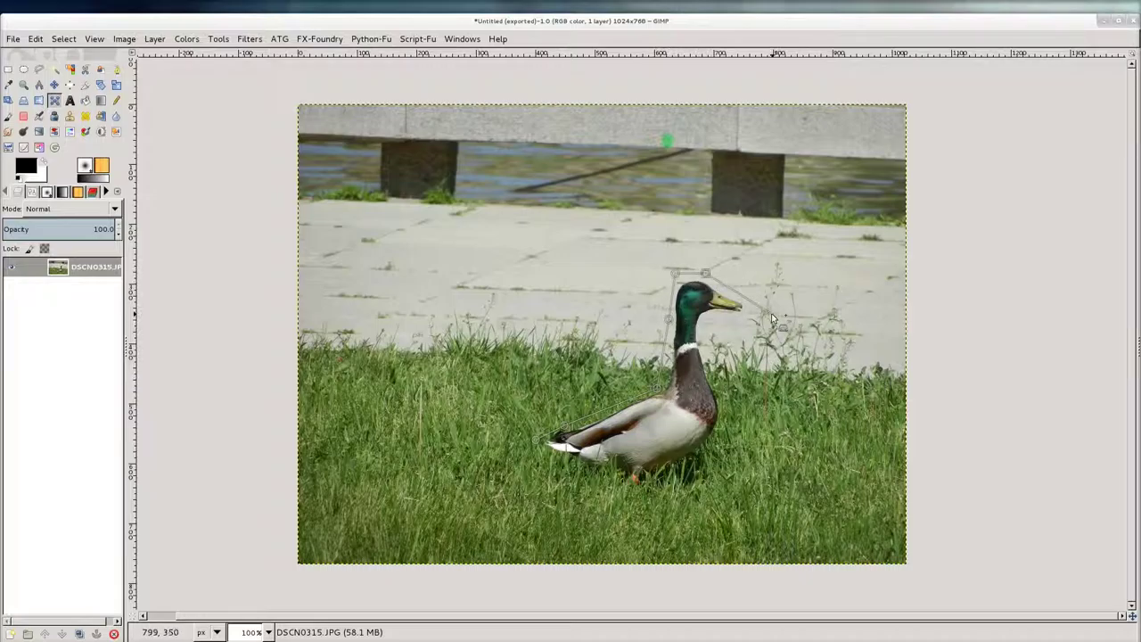
{"action": "left_click", "coordinate": [757, 304]}
- Continue the cage under the beak, down the breast, feet and belly, and close it
{"action": "left_click", "coordinate": [711, 317]}
{"action": "left_click", "coordinate": [710, 340]}
{"action": "left_click", "coordinate": [723, 397]}
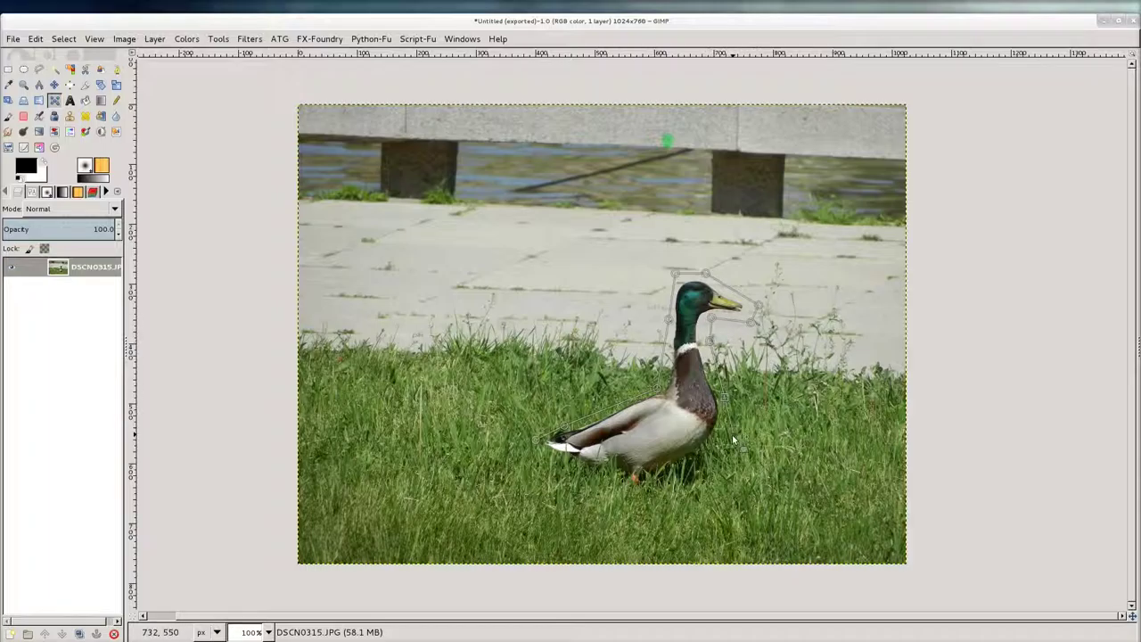
{"action": "left_click", "coordinate": [719, 442]}
{"action": "left_click", "coordinate": [678, 486]}
{"action": "left_click", "coordinate": [577, 470]}
{"action": "left_click", "coordinate": [580, 475]}
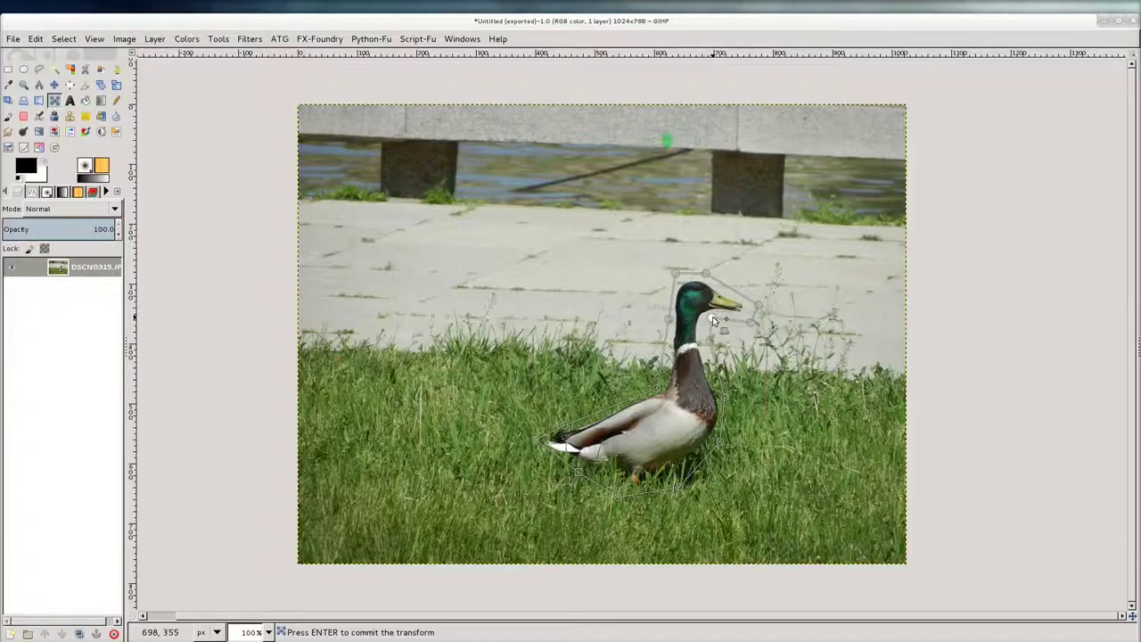
- Nudge cage points at the beak, neck front, breast and back, then commit the deformation
{"action": "mouse_move", "coordinate": [760, 303]}
{"action": "left_mouse_down"}
{"action": "mouse_move", "coordinate": [760, 293]}
{"action": "mouse_move", "coordinate": [752, 336]}
{"action": "left_mouse_up"}
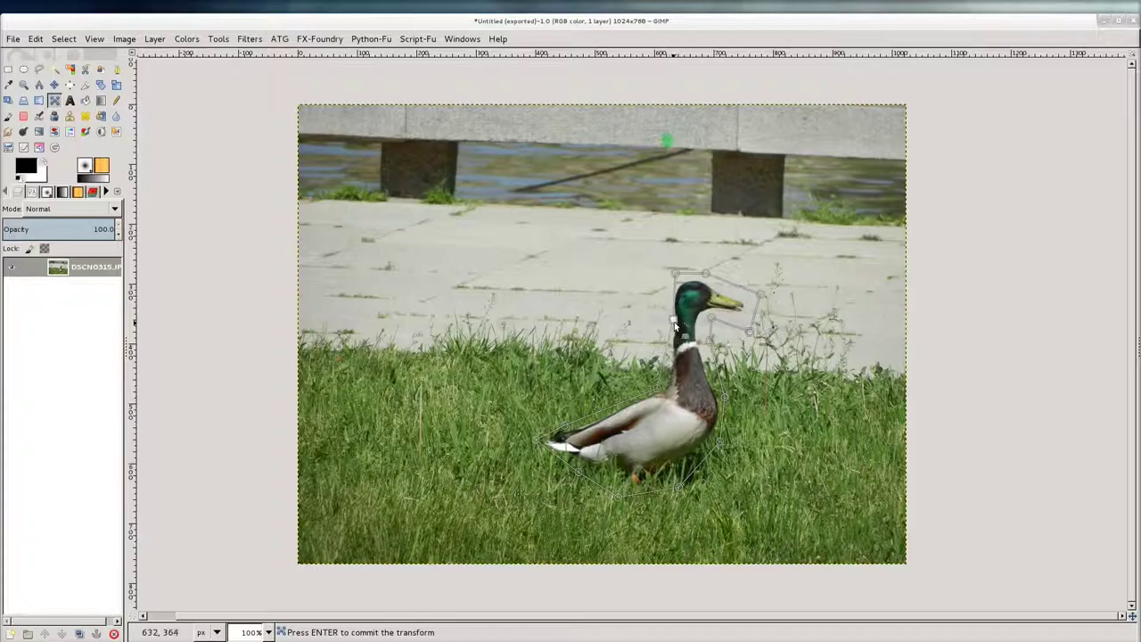
{"action": "left_click_drag", "start_coordinate": [710, 344], "coordinate": [717, 344]}
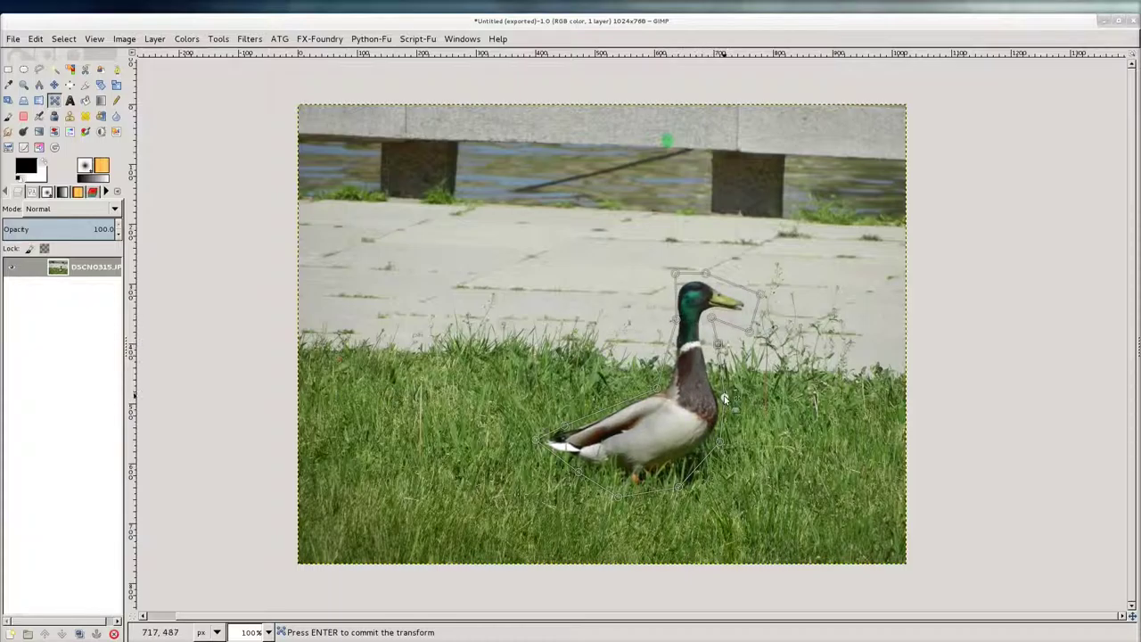
{"action": "left_click_drag", "start_coordinate": [724, 446], "coordinate": [727, 447]}
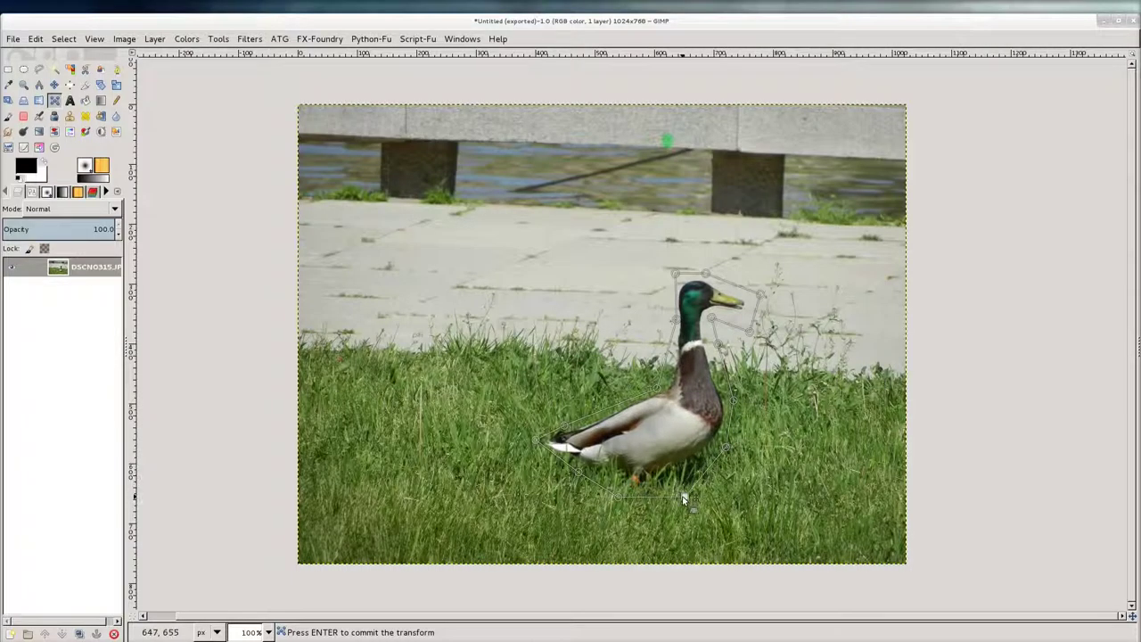
{"action": "left_click_drag", "start_coordinate": [657, 391], "coordinate": [646, 389]}
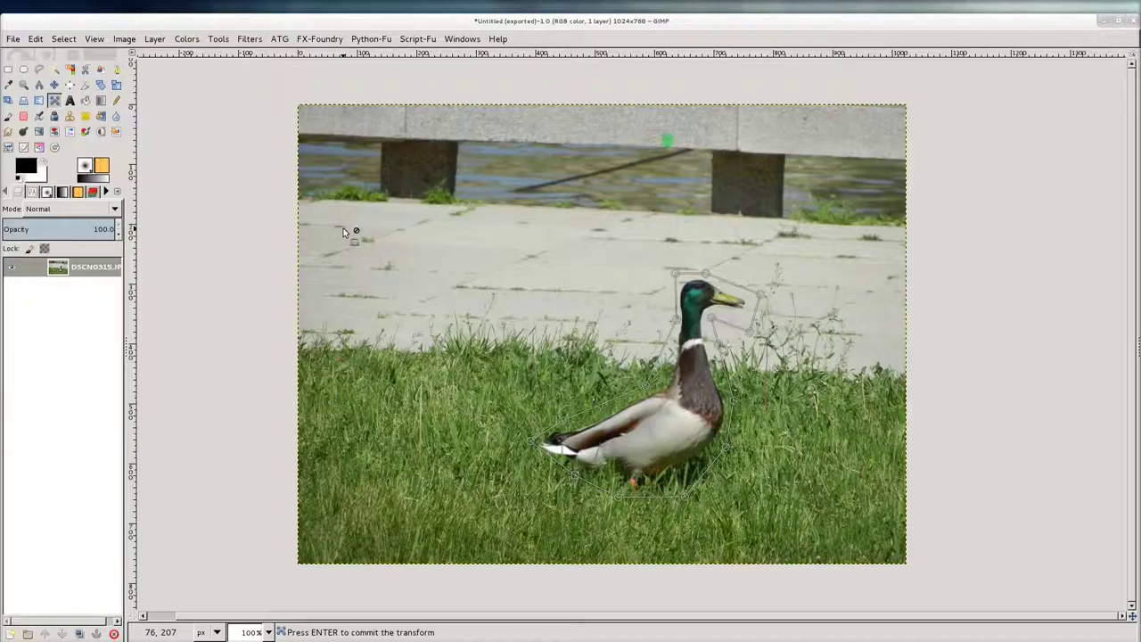
{"action": "key", "text": "Return"}
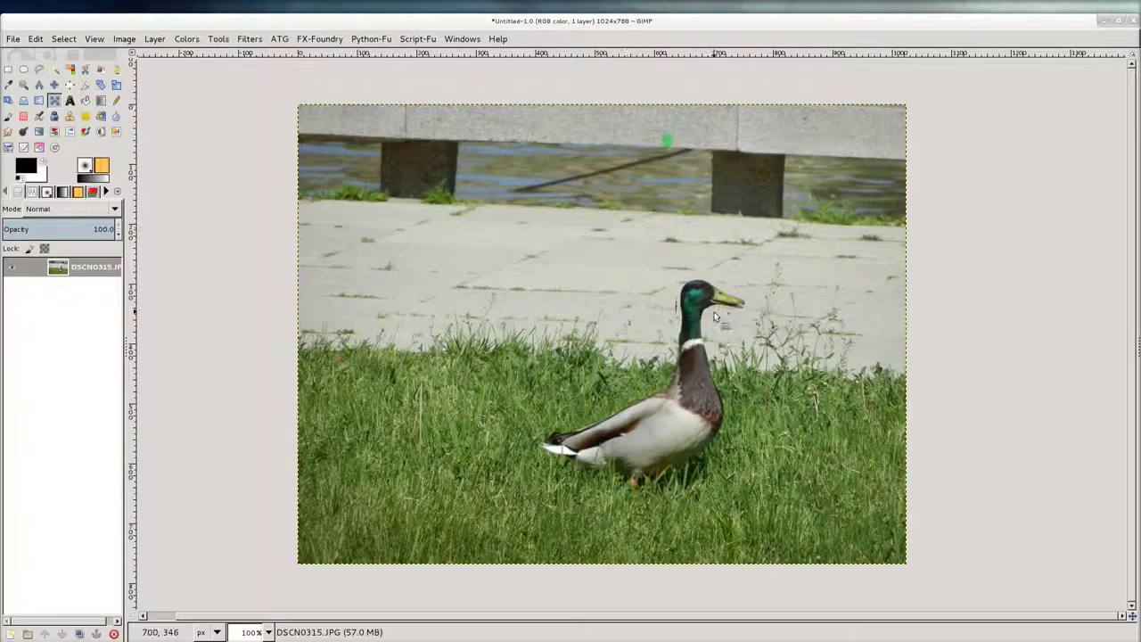
- Zoom in and out on the reshaped duck to inspect the cage deformation
{"action": "scroll", "coordinate": [699, 321], "scroll_direction": "up", "scroll_amount": 3}
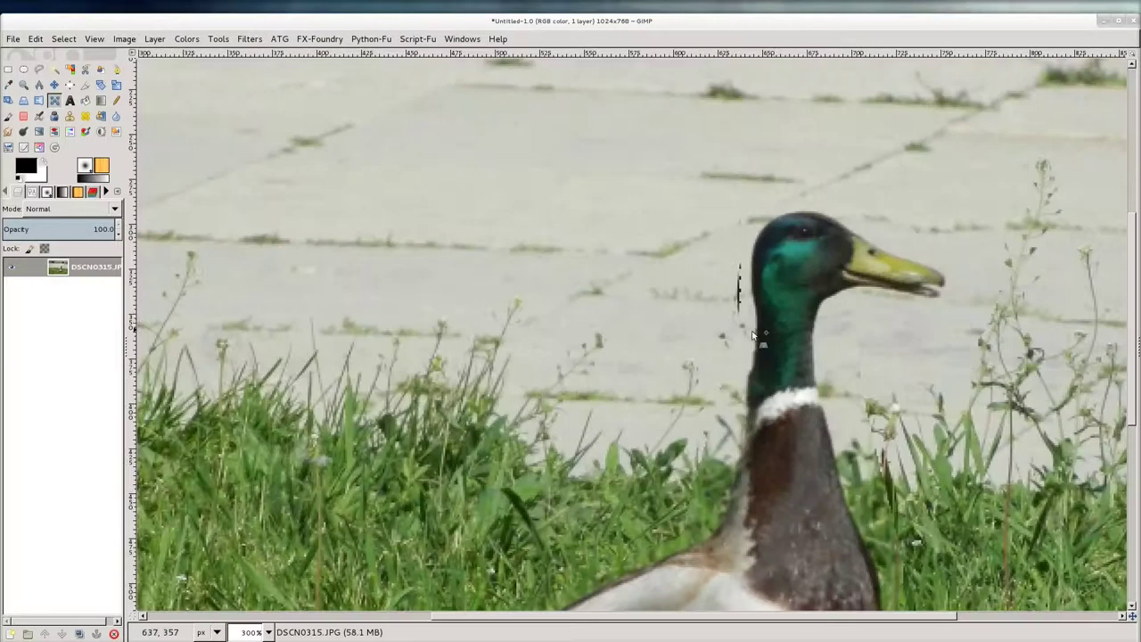
{"action": "scroll", "coordinate": [828, 326], "scroll_direction": "up", "scroll_amount": 1}
{"action": "scroll", "coordinate": [830, 330], "scroll_direction": "down", "scroll_amount": 1}
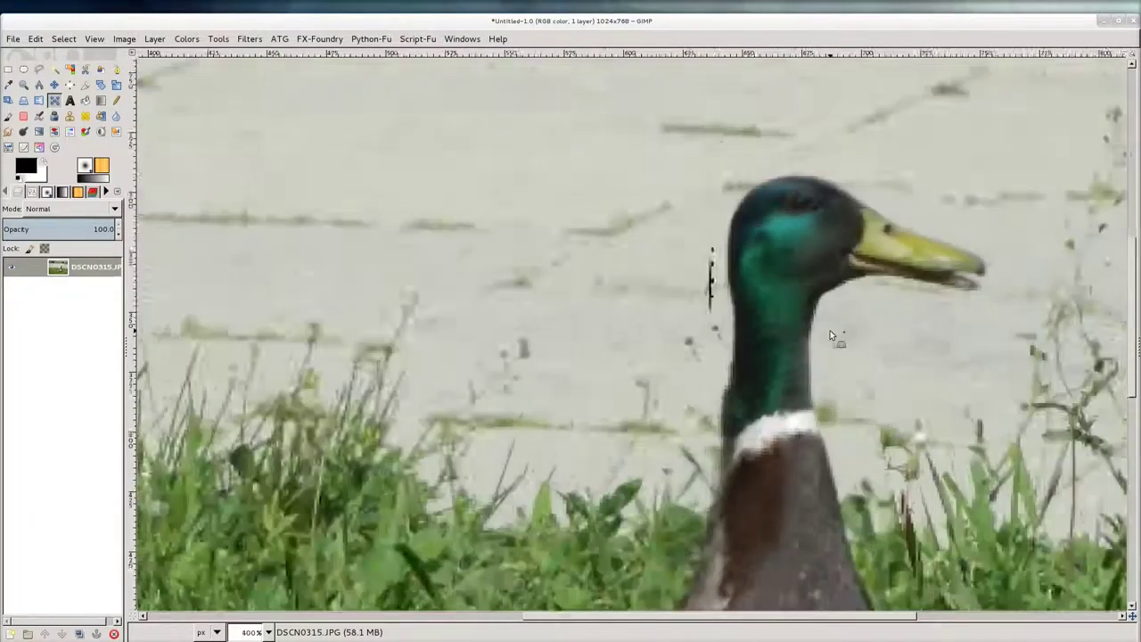
{"action": "scroll", "coordinate": [900, 322], "scroll_direction": "down", "scroll_amount": 1}
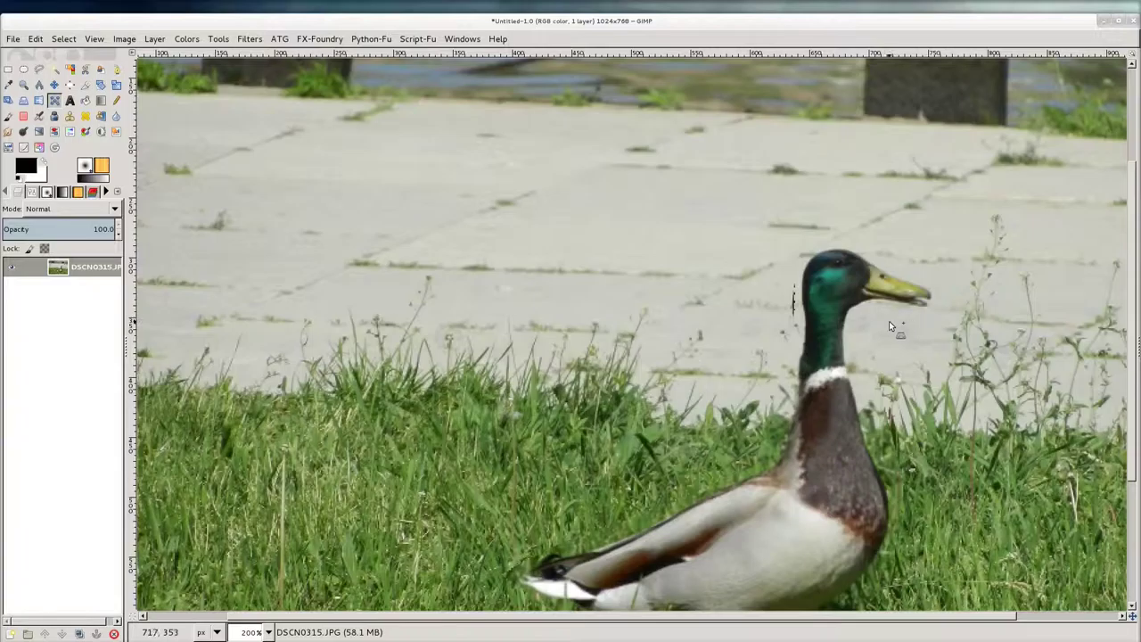
{"action": "scroll", "coordinate": [888, 326], "scroll_direction": "up", "scroll_amount": 3}
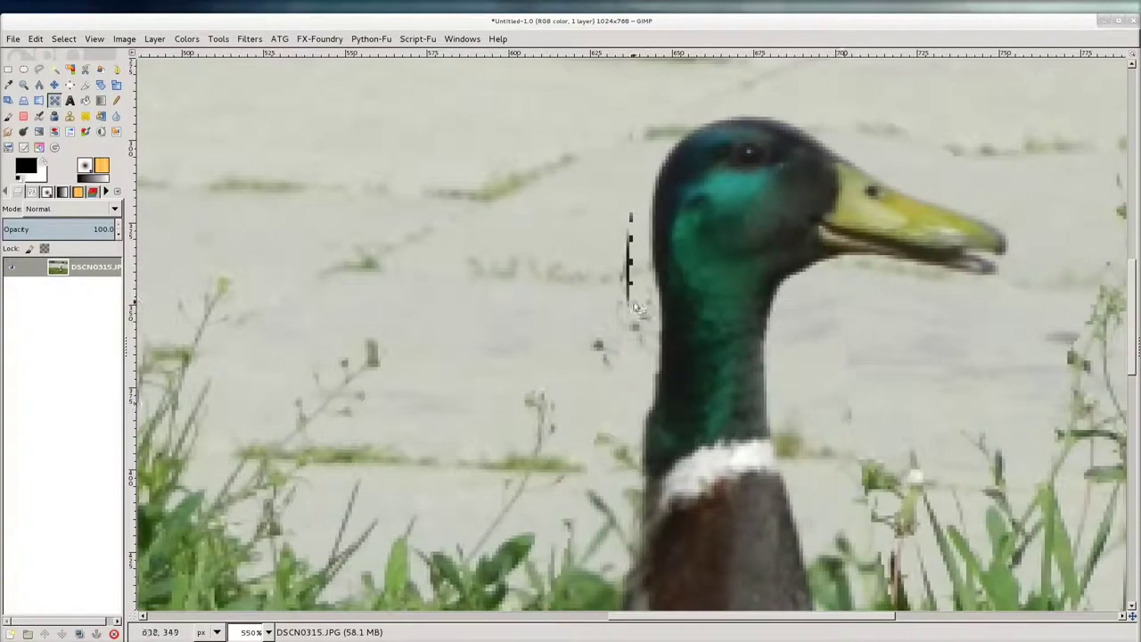
{"action": "scroll", "coordinate": [608, 437], "scroll_direction": "down", "scroll_amount": 2}
{"action": "scroll", "coordinate": [570, 437], "scroll_direction": "down", "scroll_amount": 2}
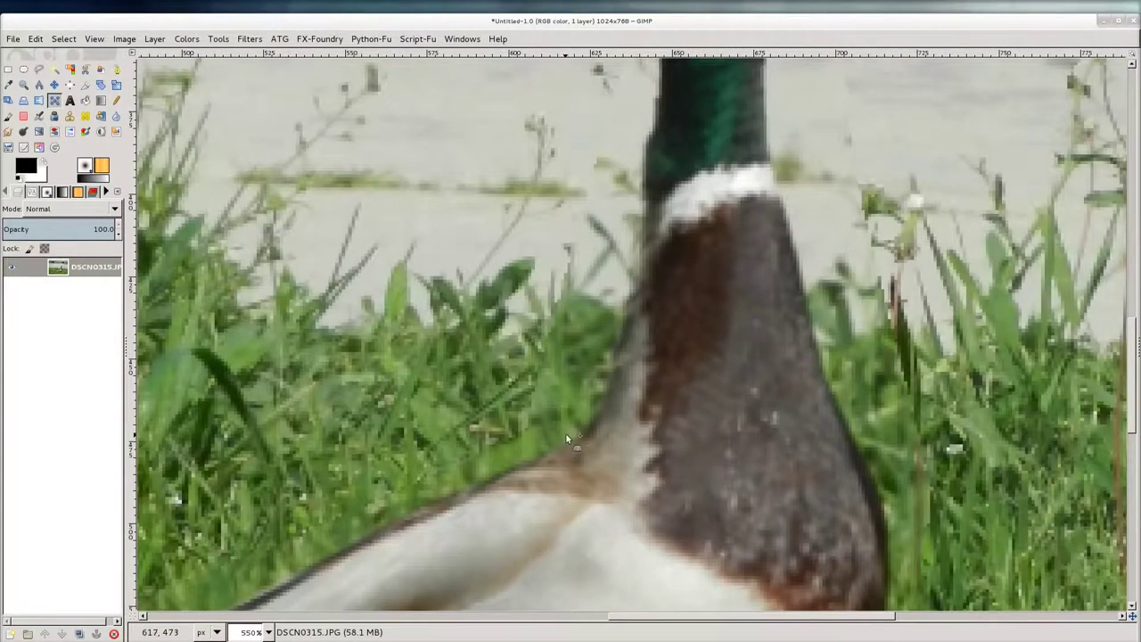
{"action": "scroll", "coordinate": [570, 428], "scroll_direction": "down", "scroll_amount": 2}
{"action": "scroll", "coordinate": [590, 416], "scroll_direction": "down", "scroll_amount": 1}
{"action": "scroll", "coordinate": [591, 416], "scroll_direction": "down", "scroll_amount": 1}
{"action": "scroll", "coordinate": [554, 444], "scroll_direction": "up", "scroll_amount": 1}
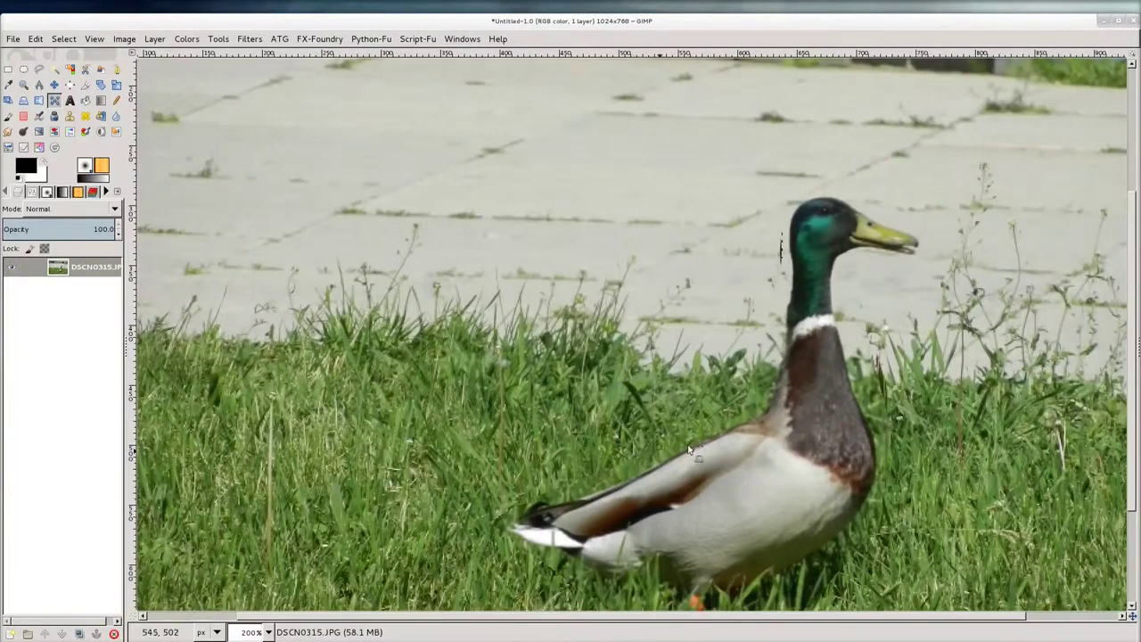
{"action": "scroll", "coordinate": [763, 400], "scroll_direction": "up", "scroll_amount": 1}
{"action": "scroll", "coordinate": [763, 400], "scroll_direction": "up", "scroll_amount": 1}
{"action": "scroll", "coordinate": [763, 400], "scroll_direction": "down", "scroll_amount": 3}
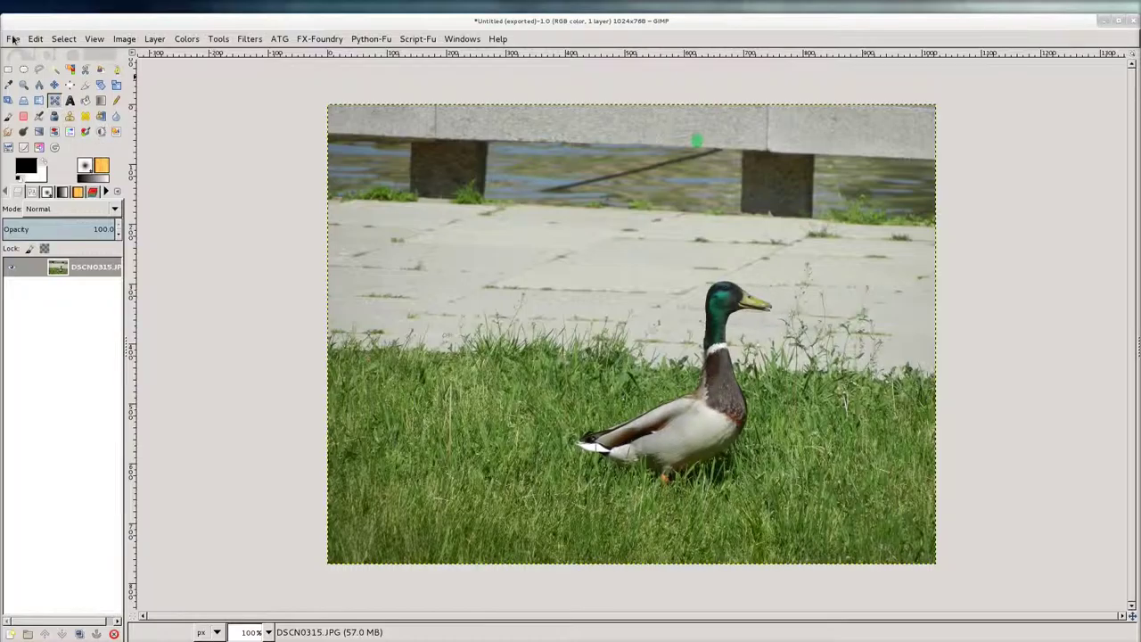
- Set up File > Create > From Webpage with URL kompjuteri2011.wordpress.com and width 1024
{"action": "left_click", "coordinate": [14, 41]}
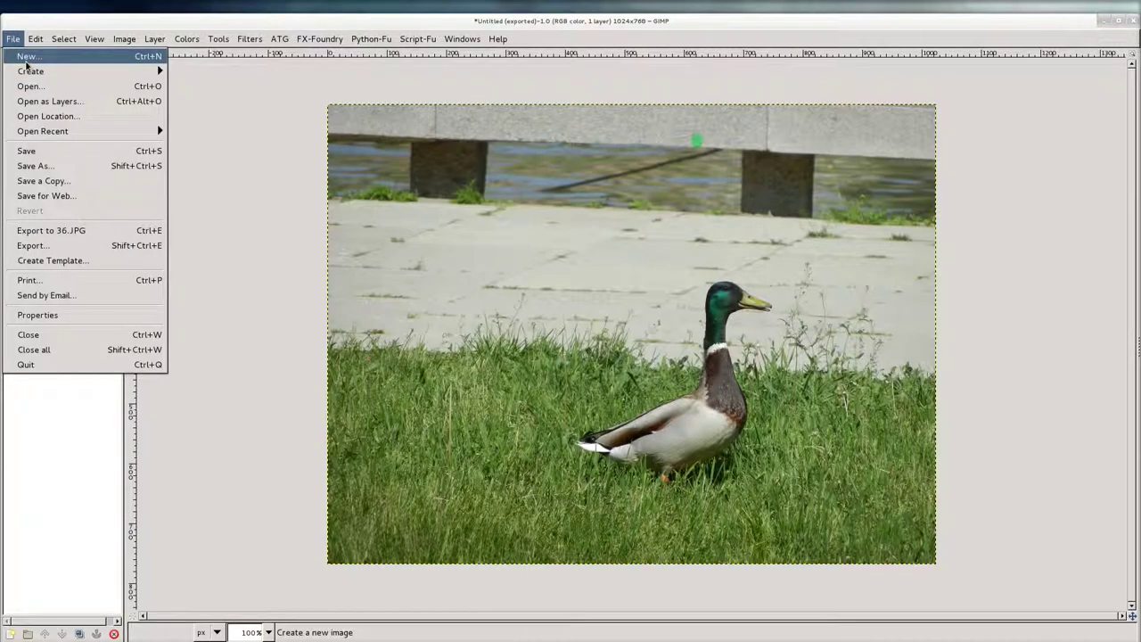
{"action": "mouse_move", "coordinate": [30, 72]}
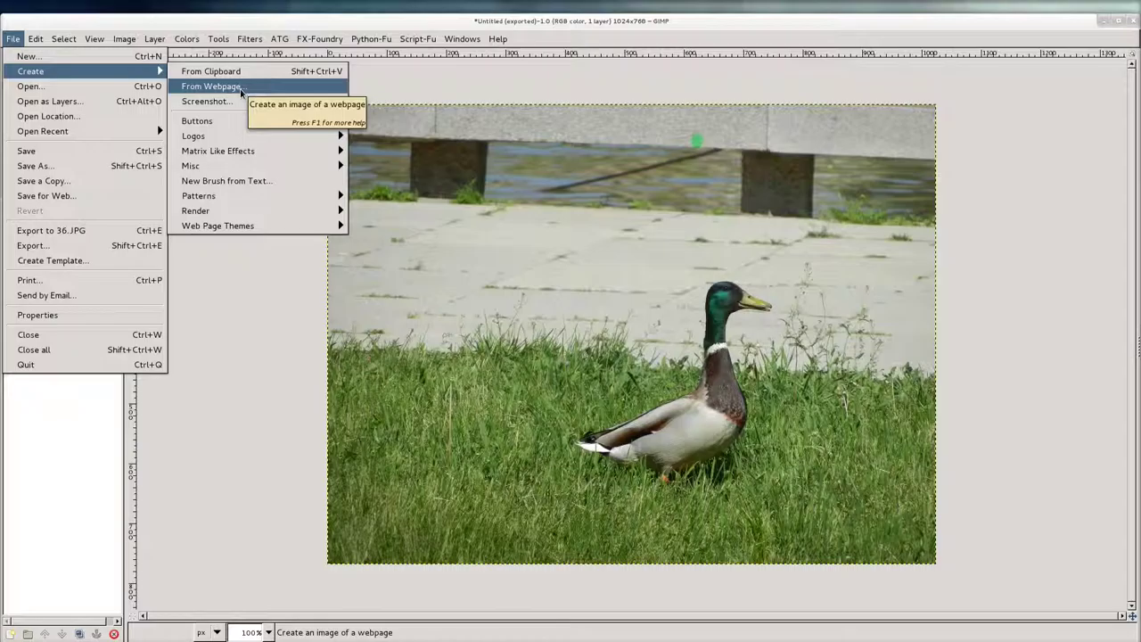
{"action": "left_click", "coordinate": [210, 86]}
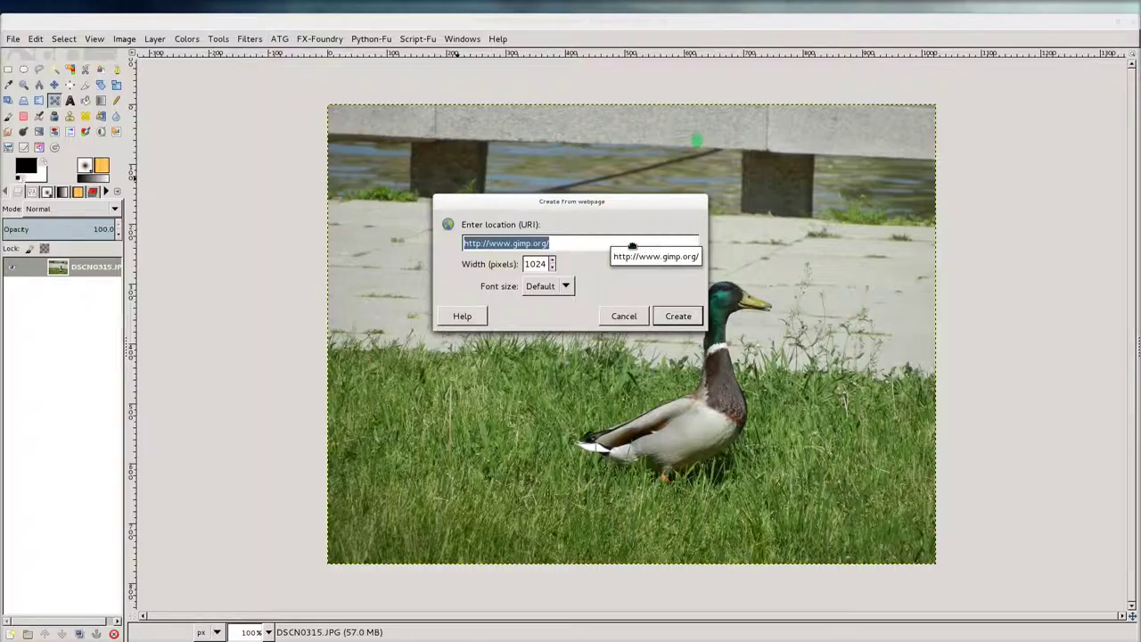
{"action": "left_click", "coordinate": [496, 243]}
{"action": "left_click_drag", "start_coordinate": [487, 243], "coordinate": [636, 244]}
{"action": "type", "text": "kompjuteri2011.wordpress.co"}
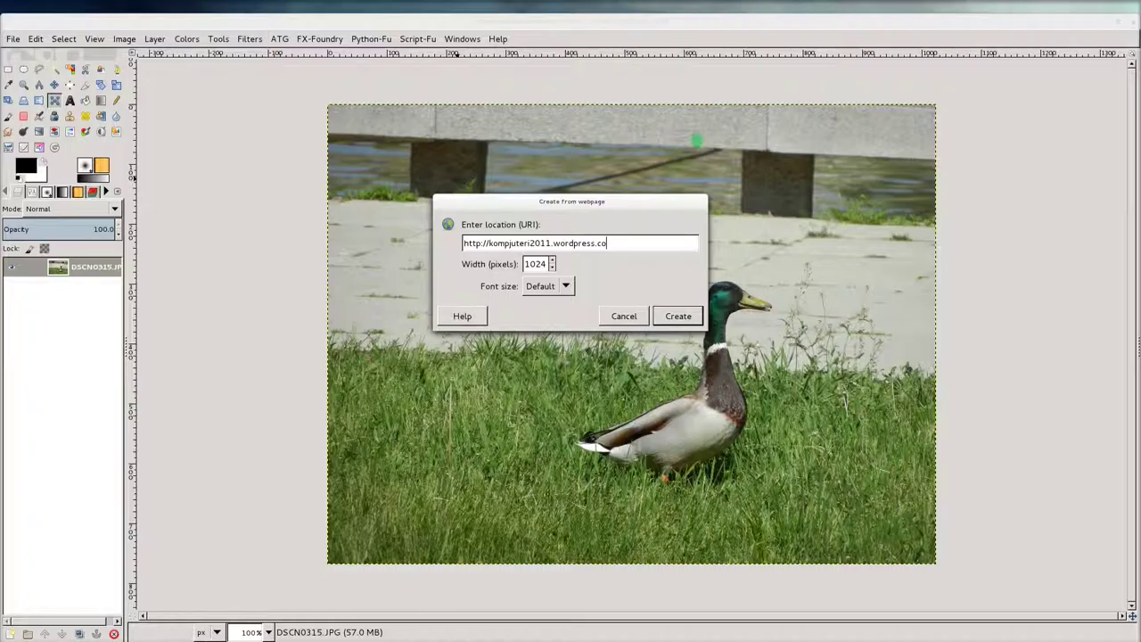
{"action": "type", "text": "m"}
{"action": "double_click", "coordinate": [526, 264]}
- Create the 1024-pixel webpage image and dismiss the script-error message
{"action": "left_click", "coordinate": [679, 316]}
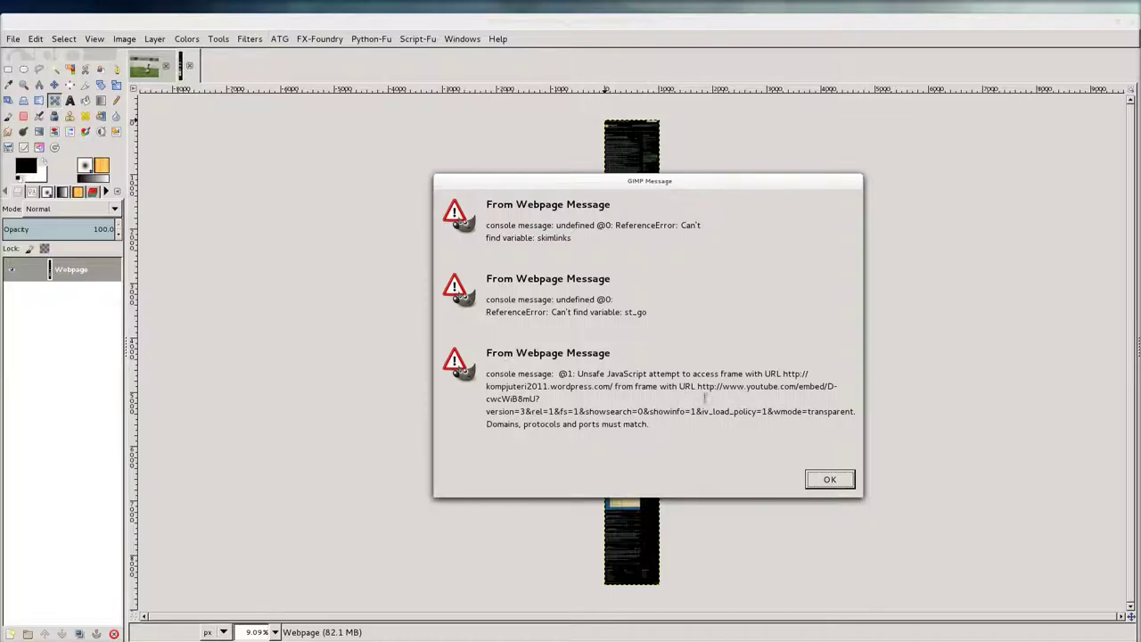
{"action": "left_click", "coordinate": [829, 478]}
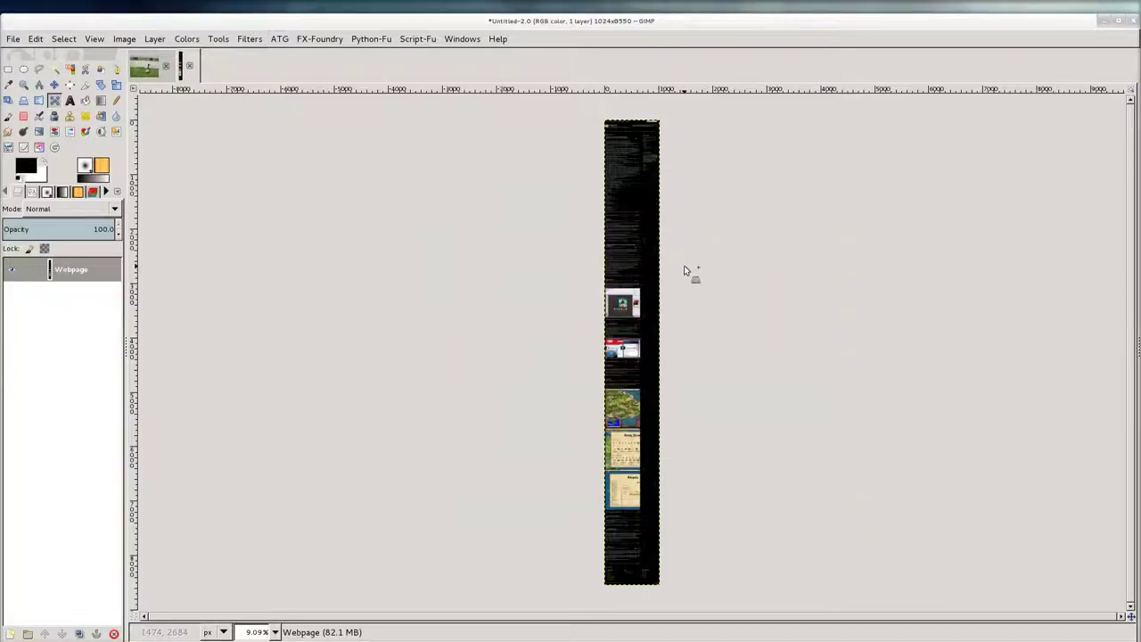
{"action": "scroll", "coordinate": [657, 222], "scroll_direction": "up", "scroll_amount": 8}
{"action": "scroll", "coordinate": [621, 239], "scroll_direction": "up", "scroll_amount": 5}
{"action": "scroll", "coordinate": [593, 241], "scroll_direction": "up", "scroll_amount": 2}
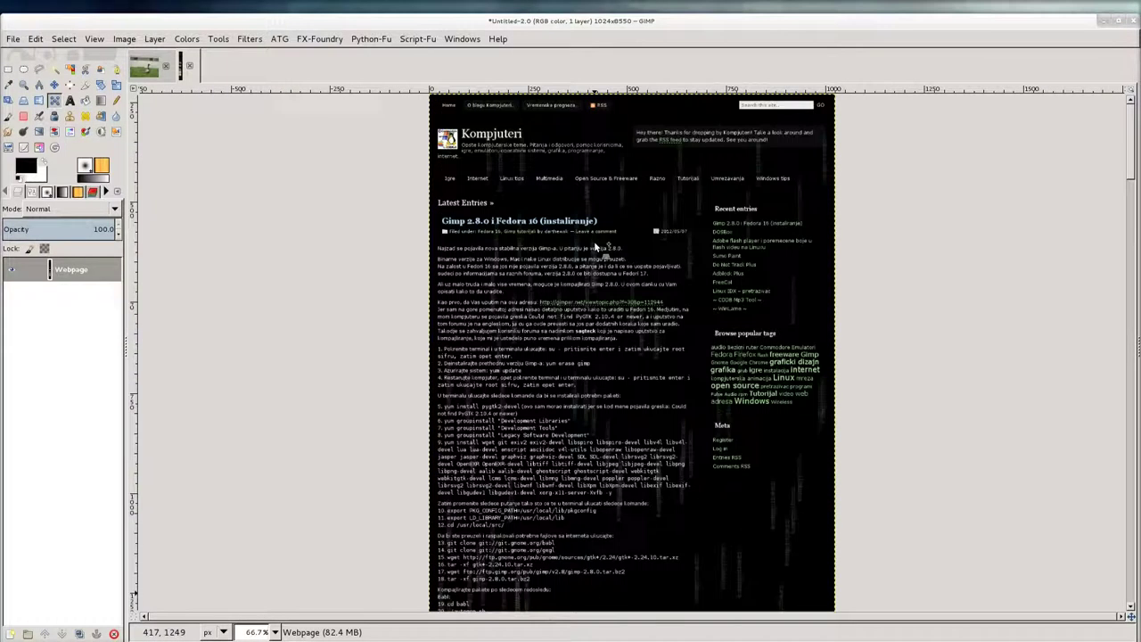
{"action": "scroll", "coordinate": [594, 240], "scroll_direction": "up", "scroll_amount": 1}
{"action": "scroll", "coordinate": [593, 241], "scroll_direction": "up", "scroll_amount": 1}
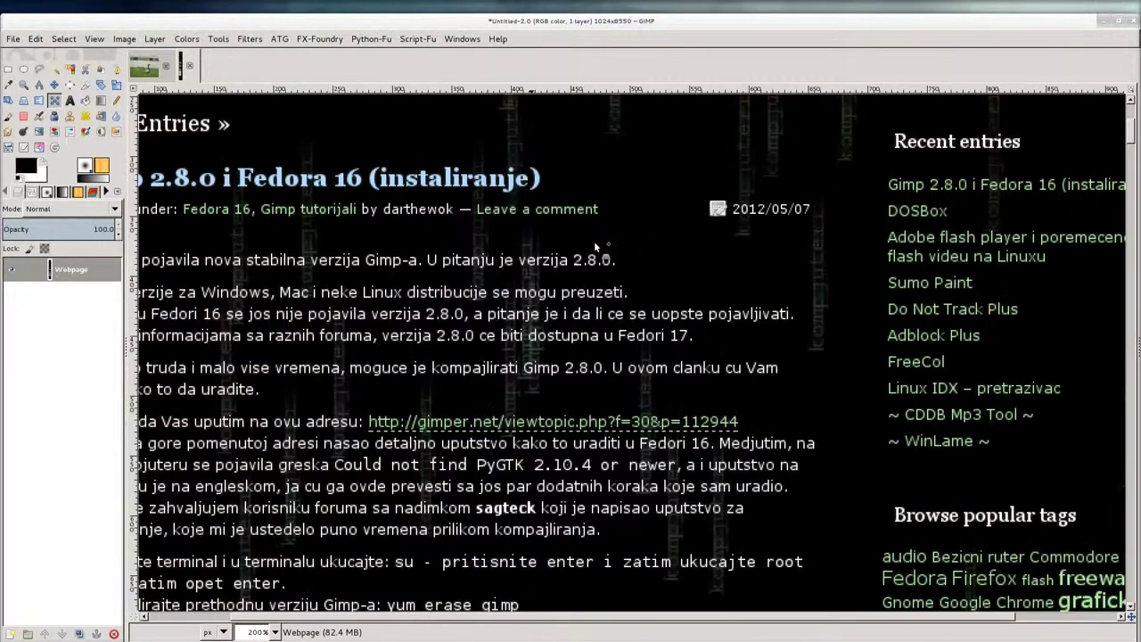
- Scroll through the 1024×8550 Kompjuteri blog image from top to bottom and back
{"action": "scroll", "coordinate": [478, 255], "scroll_direction": "down", "scroll_amount": 1}
{"action": "scroll", "coordinate": [482, 256], "scroll_direction": "down", "scroll_amount": 1}
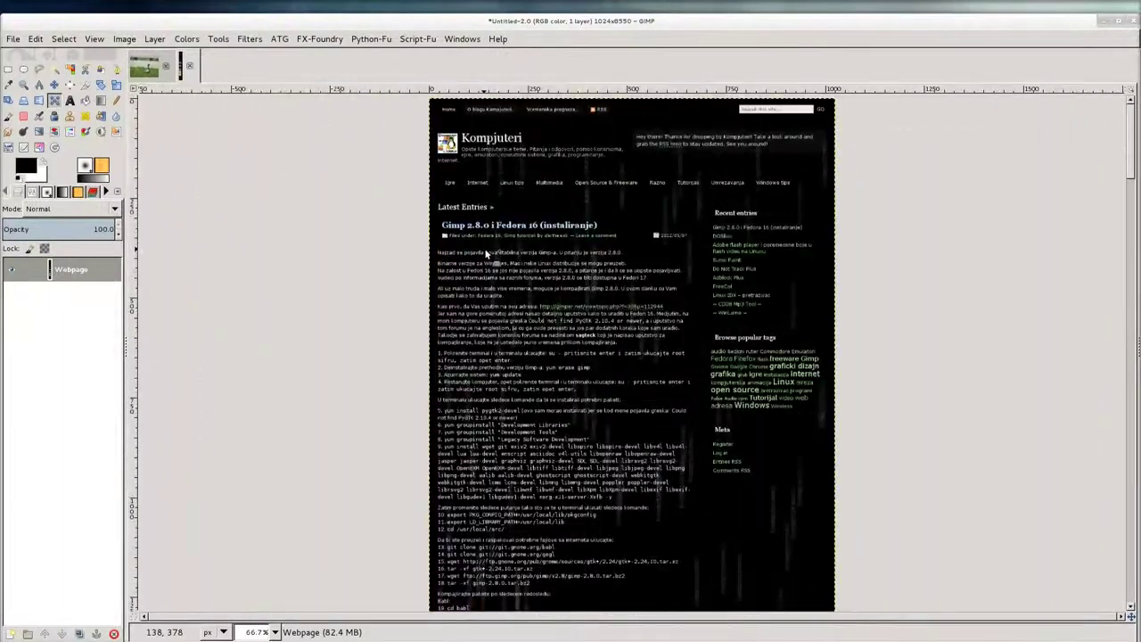
{"action": "scroll", "coordinate": [488, 256], "scroll_direction": "up", "scroll_amount": 2}
{"action": "scroll", "coordinate": [491, 256], "scroll_direction": "down", "scroll_amount": 1}
{"action": "scroll", "coordinate": [491, 248], "scroll_direction": "up", "scroll_amount": 1}
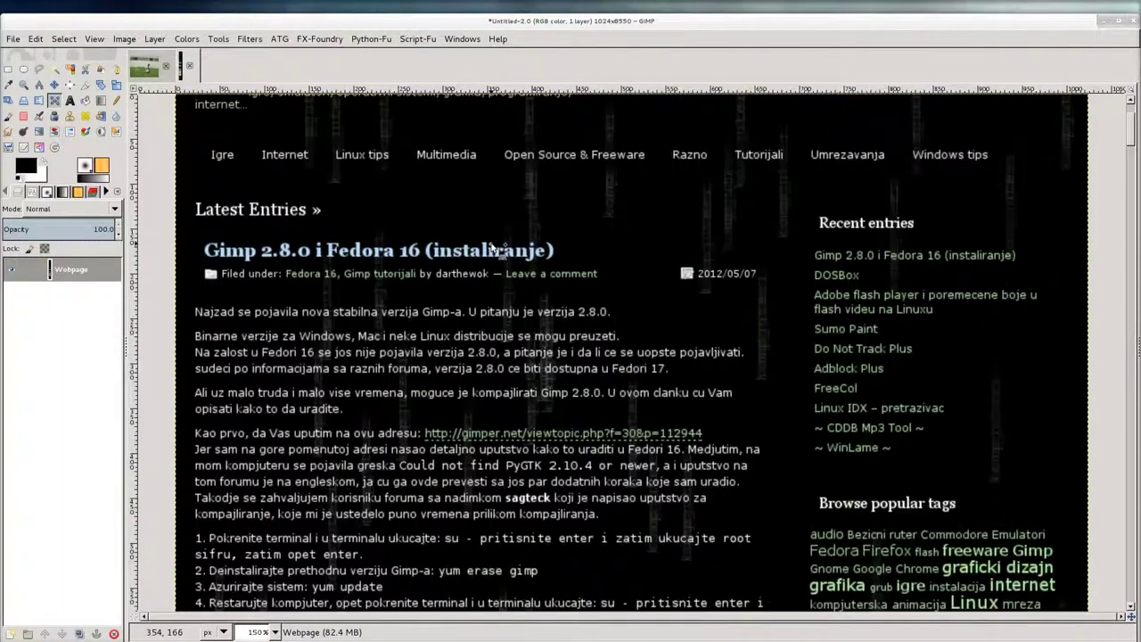
{"action": "scroll", "coordinate": [490, 247], "scroll_direction": "down", "scroll_amount": 4}
{"action": "scroll", "coordinate": [490, 248], "scroll_direction": "down", "scroll_amount": 4}
{"action": "scroll", "coordinate": [490, 248], "scroll_direction": "down", "scroll_amount": 3}
{"action": "scroll", "coordinate": [490, 248], "scroll_direction": "down", "scroll_amount": 5}
{"action": "scroll", "coordinate": [490, 248], "scroll_direction": "down", "scroll_amount": 3}
{"action": "scroll", "coordinate": [490, 248], "scroll_direction": "down", "scroll_amount": 5}
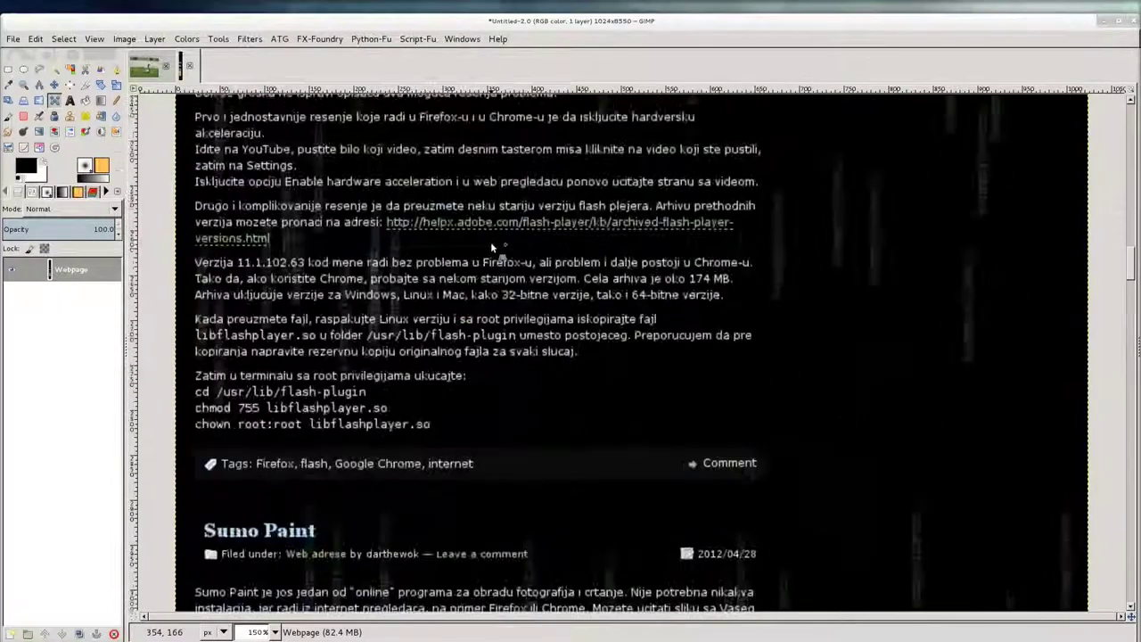
{"action": "scroll", "coordinate": [490, 248], "scroll_direction": "down", "scroll_amount": 5}
{"action": "scroll", "coordinate": [491, 248], "scroll_direction": "down", "scroll_amount": 5}
{"action": "scroll", "coordinate": [492, 247], "scroll_direction": "down", "scroll_amount": 3}
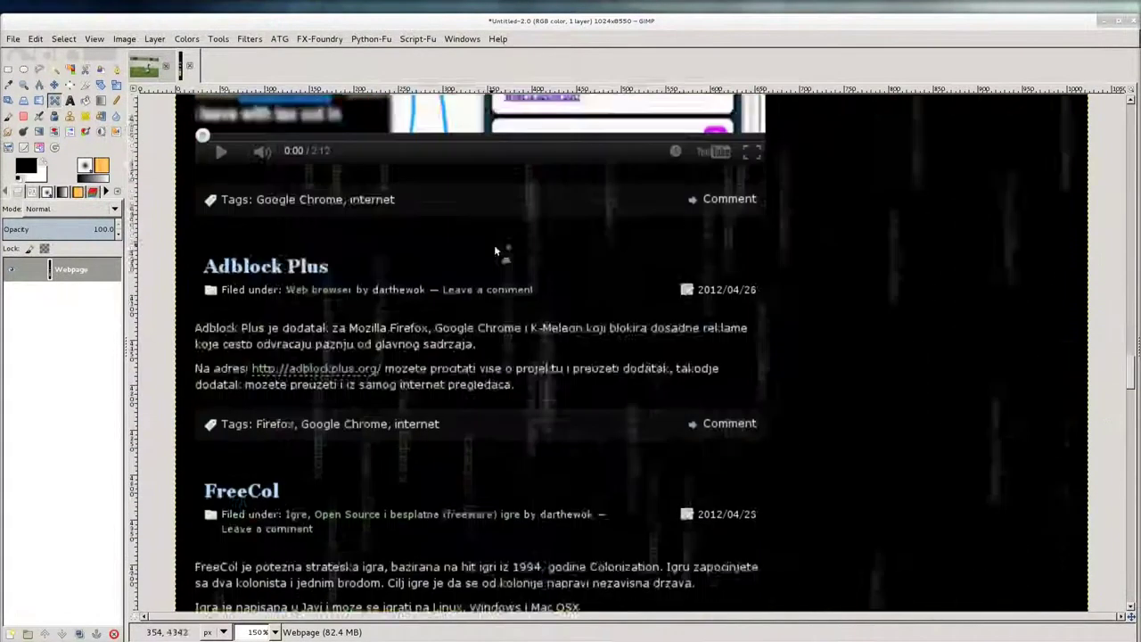
{"action": "scroll", "coordinate": [494, 246], "scroll_direction": "down", "scroll_amount": 1}
{"action": "left_click_drag", "start_coordinate": [1129, 381], "coordinate": [1128, 479]}
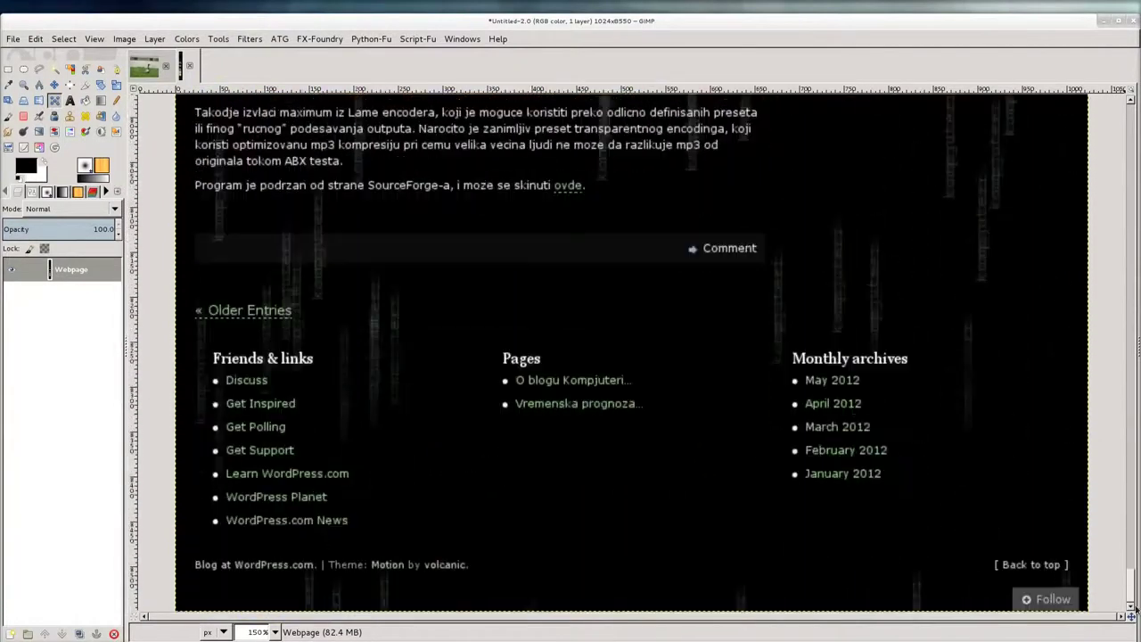
{"action": "mouse_move", "coordinate": [1128, 479]}
{"action": "left_mouse_down"}
{"action": "mouse_move", "coordinate": [1129, 499]}
{"action": "mouse_move", "coordinate": [1128, 120]}
{"action": "left_mouse_up"}
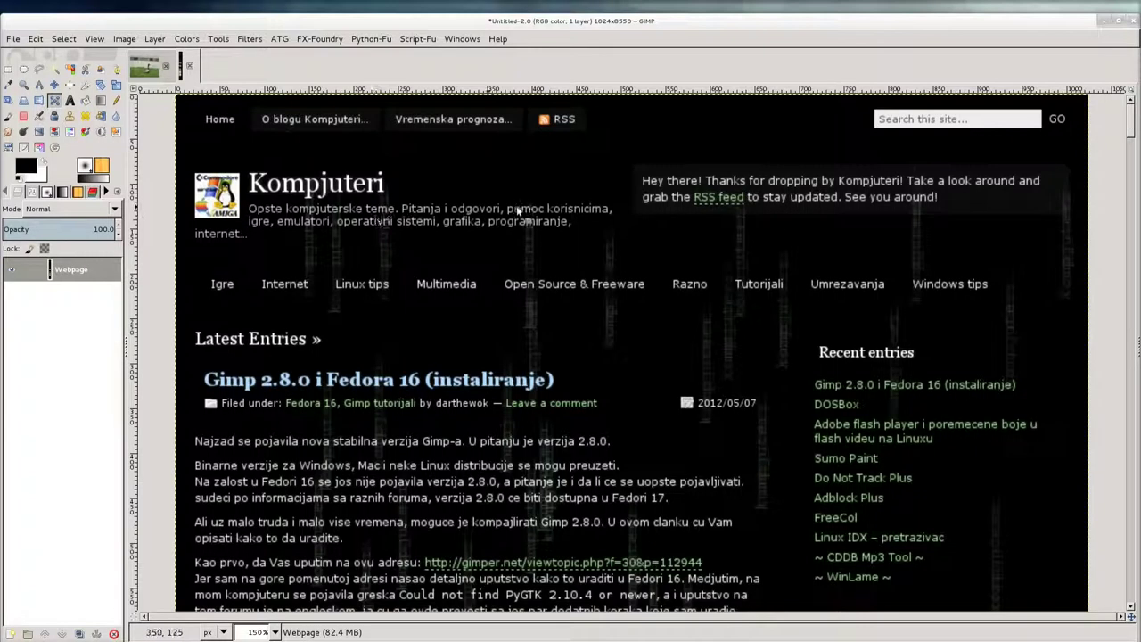
{"action": "scroll", "coordinate": [517, 210], "scroll_direction": "down", "scroll_amount": 5}
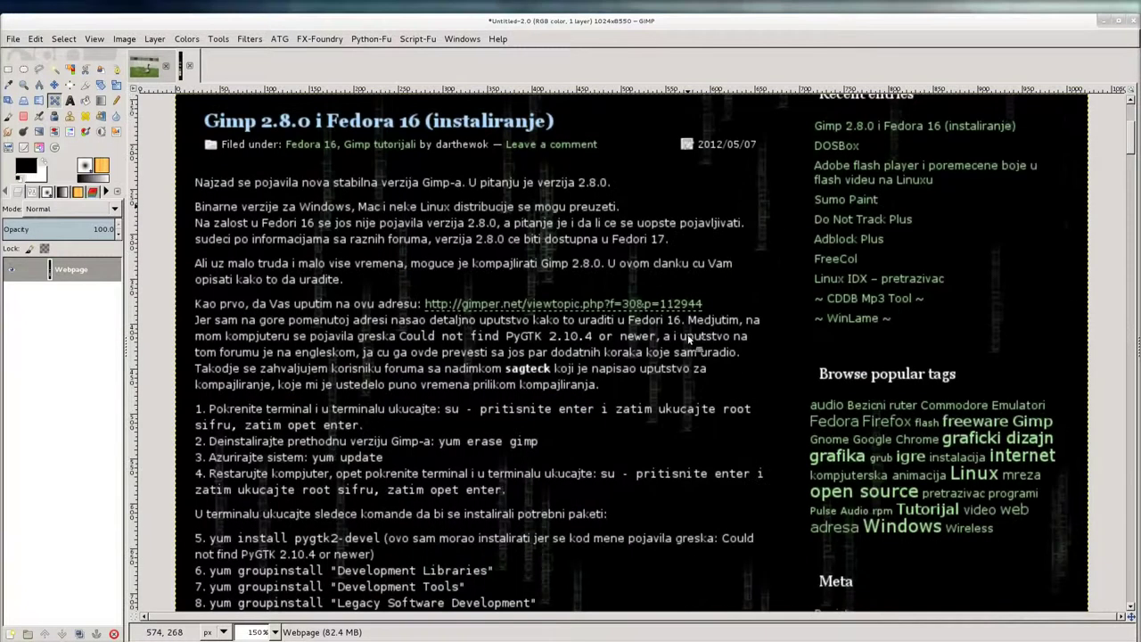
{"action": "scroll", "coordinate": [517, 210], "scroll_direction": "down", "scroll_amount": 3}
{"action": "scroll", "coordinate": [561, 342], "scroll_direction": "down", "scroll_amount": 4}
{"action": "scroll", "coordinate": [560, 341], "scroll_direction": "down", "scroll_amount": 3}
{"action": "scroll", "coordinate": [561, 341], "scroll_direction": "up", "scroll_amount": 10}
{"action": "scroll", "coordinate": [561, 341], "scroll_direction": "up", "scroll_amount": 4}
{"action": "scroll", "coordinate": [562, 330], "scroll_direction": "up", "scroll_amount": 4}
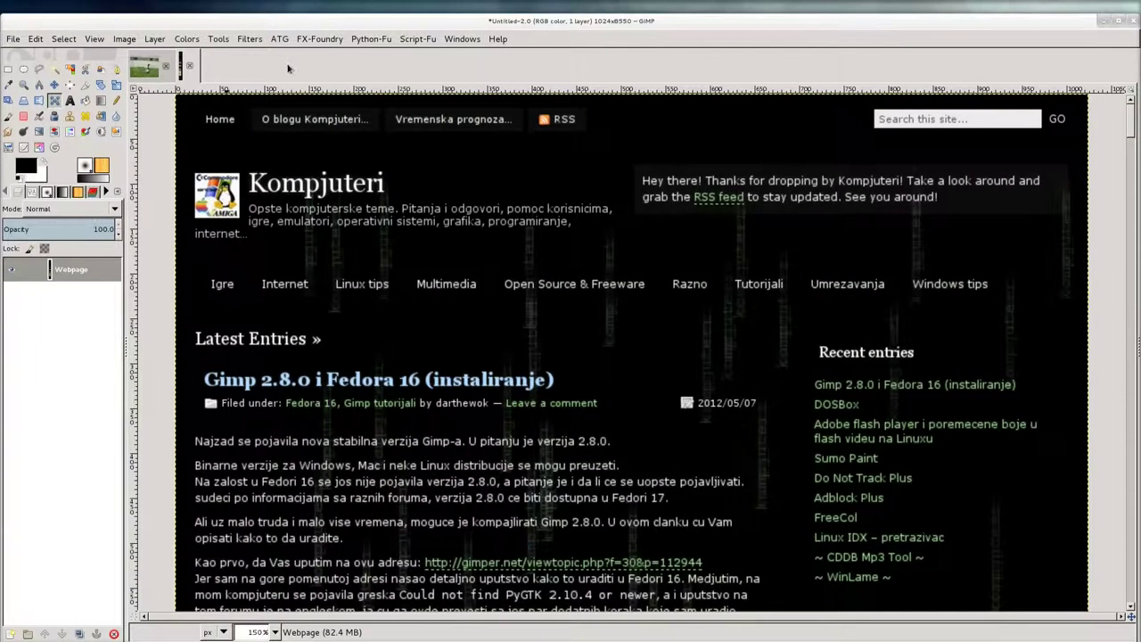
{"action": "left_click", "coordinate": [150, 66]}
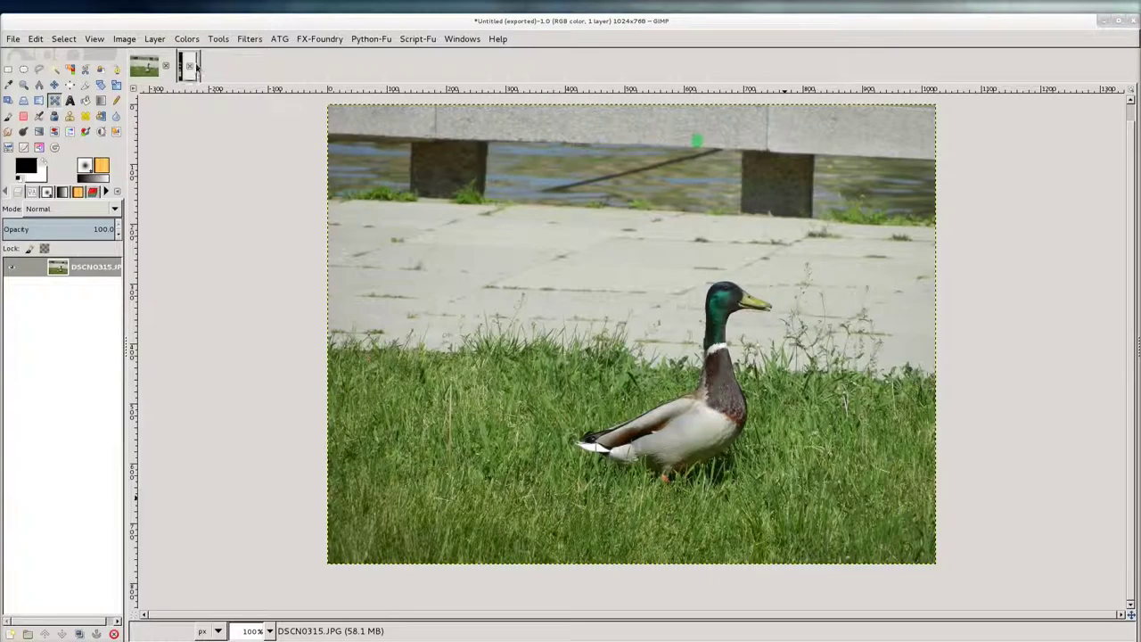
{"action": "left_click", "coordinate": [184, 66]}
{"action": "left_click", "coordinate": [143, 69]}
{"action": "left_click", "coordinate": [184, 68]}
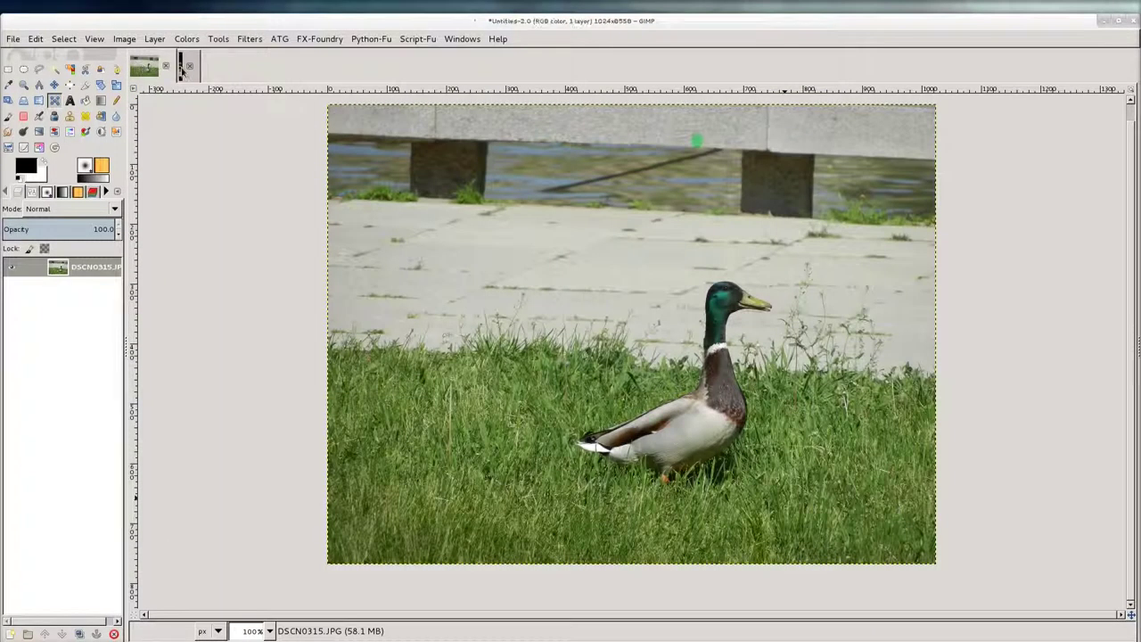
{"action": "left_click", "coordinate": [146, 69]}
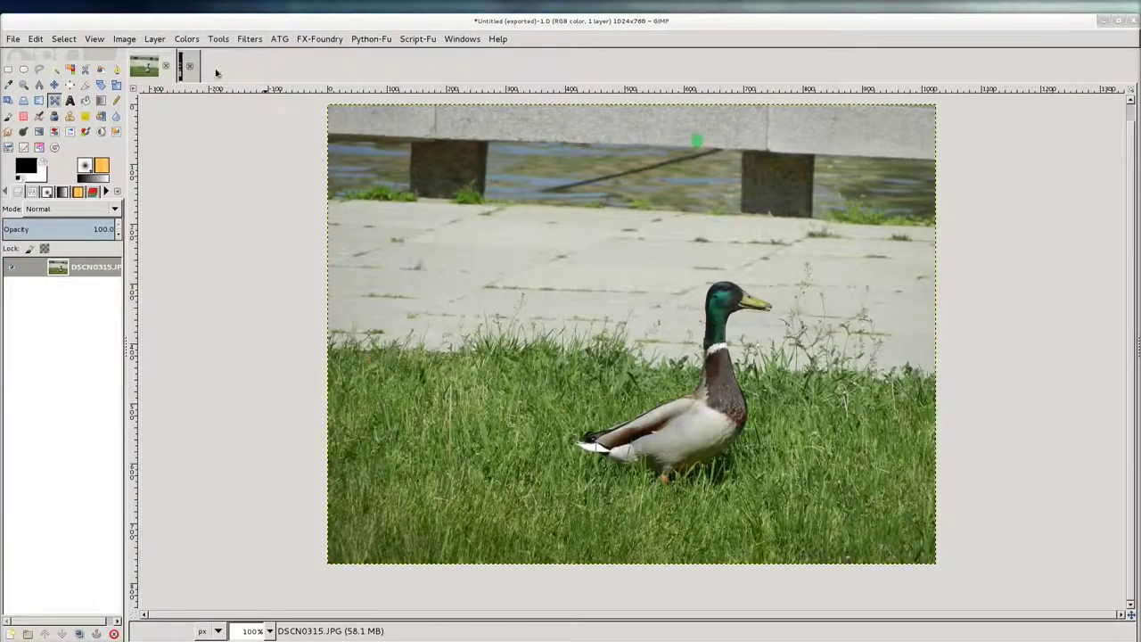
{"action": "left_click", "coordinate": [182, 71]}
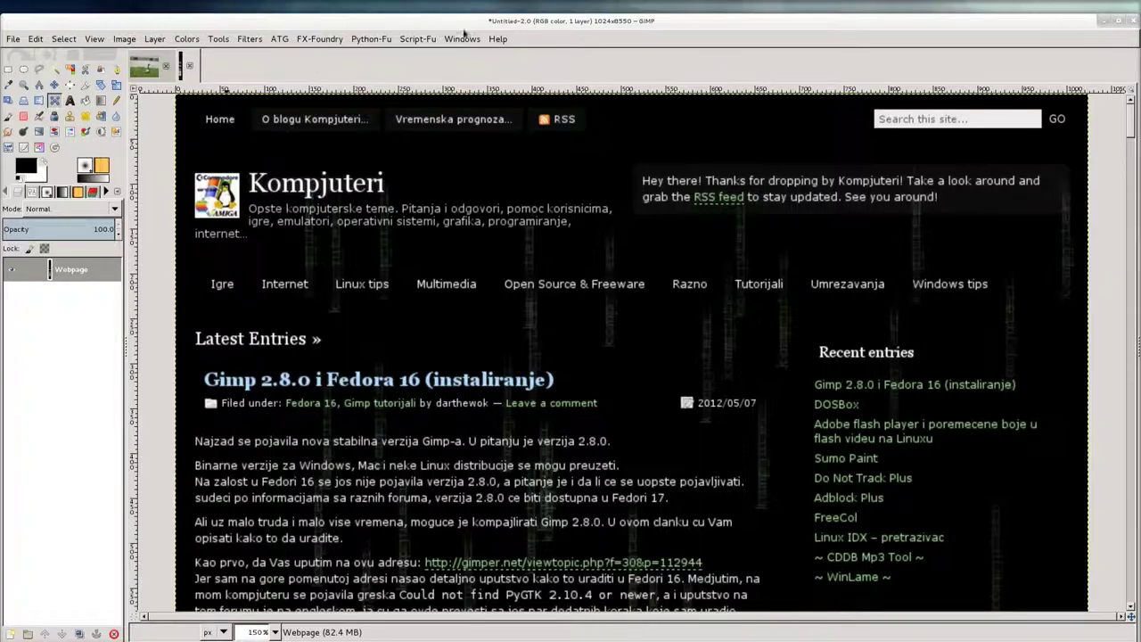
{"action": "left_click", "coordinate": [144, 73]}
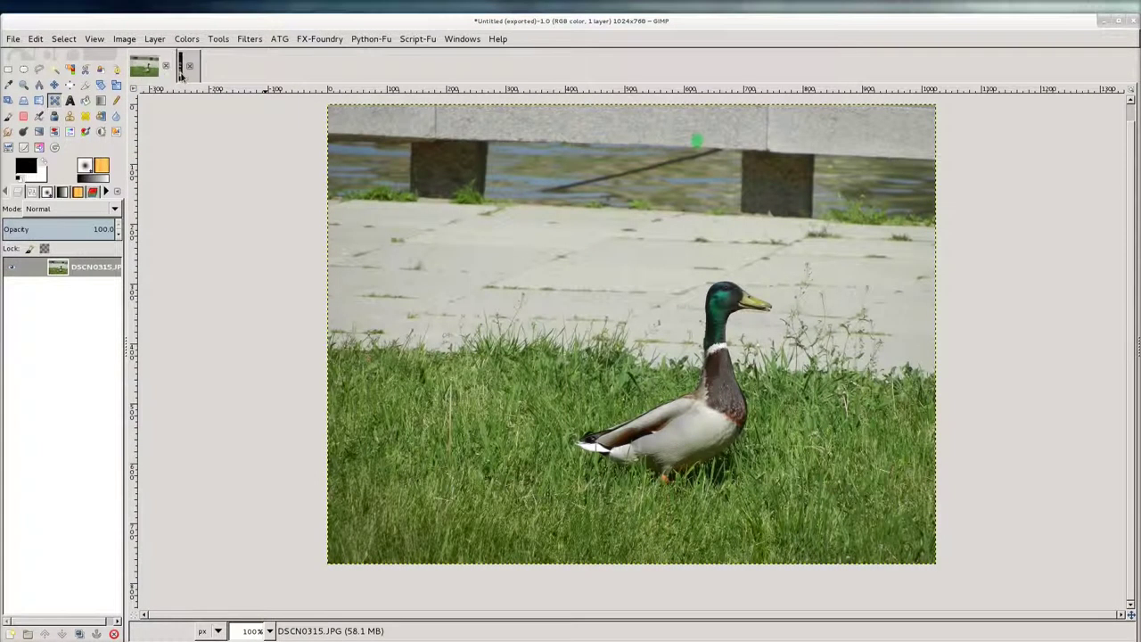
{"action": "left_click", "coordinate": [179, 73]}
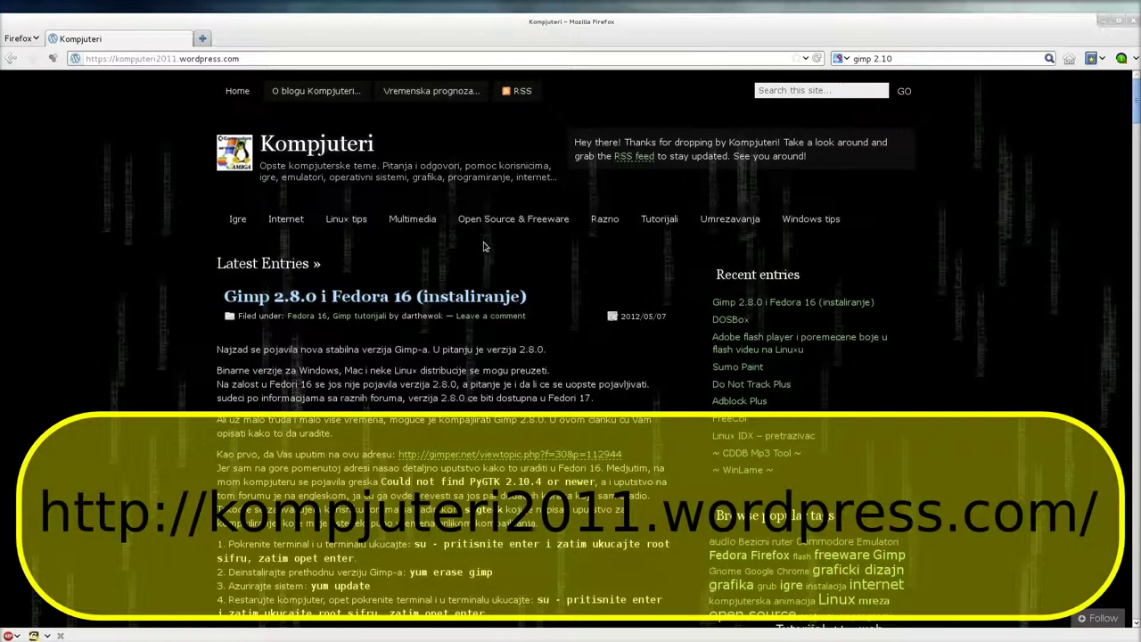
- Scroll down the Kompjuteri blog in Firefox for comparison, then close the Firefox window
{"action": "scroll", "coordinate": [492, 254], "scroll_direction": "down", "scroll_amount": 1}
{"action": "scroll", "coordinate": [494, 263], "scroll_direction": "down", "scroll_amount": 1}
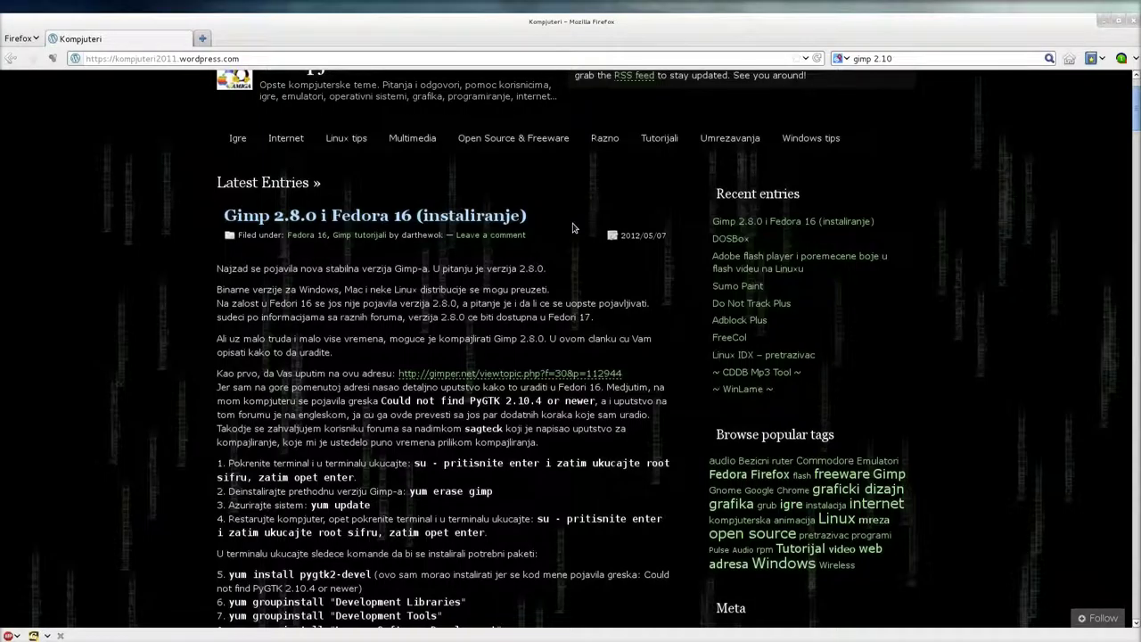
{"action": "scroll", "coordinate": [573, 228], "scroll_direction": "down", "scroll_amount": 3}
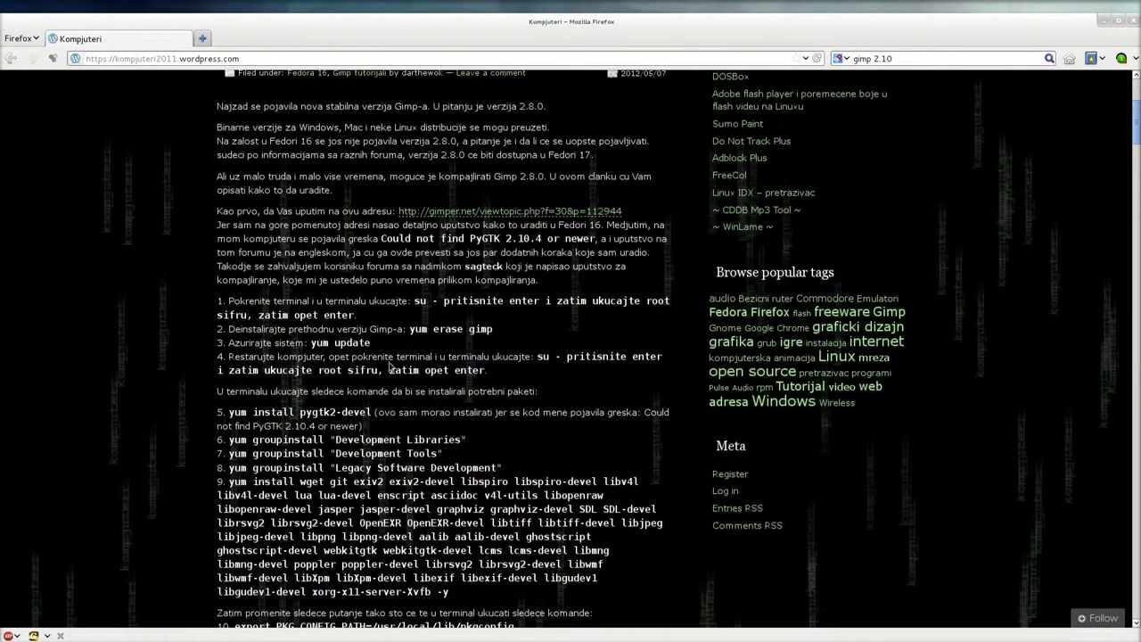
{"action": "scroll", "coordinate": [390, 366], "scroll_direction": "down", "scroll_amount": 4}
{"action": "scroll", "coordinate": [383, 374], "scroll_direction": "down", "scroll_amount": 1}
{"action": "scroll", "coordinate": [374, 393], "scroll_direction": "down", "scroll_amount": 1}
{"action": "scroll", "coordinate": [354, 422], "scroll_direction": "down", "scroll_amount": 2}
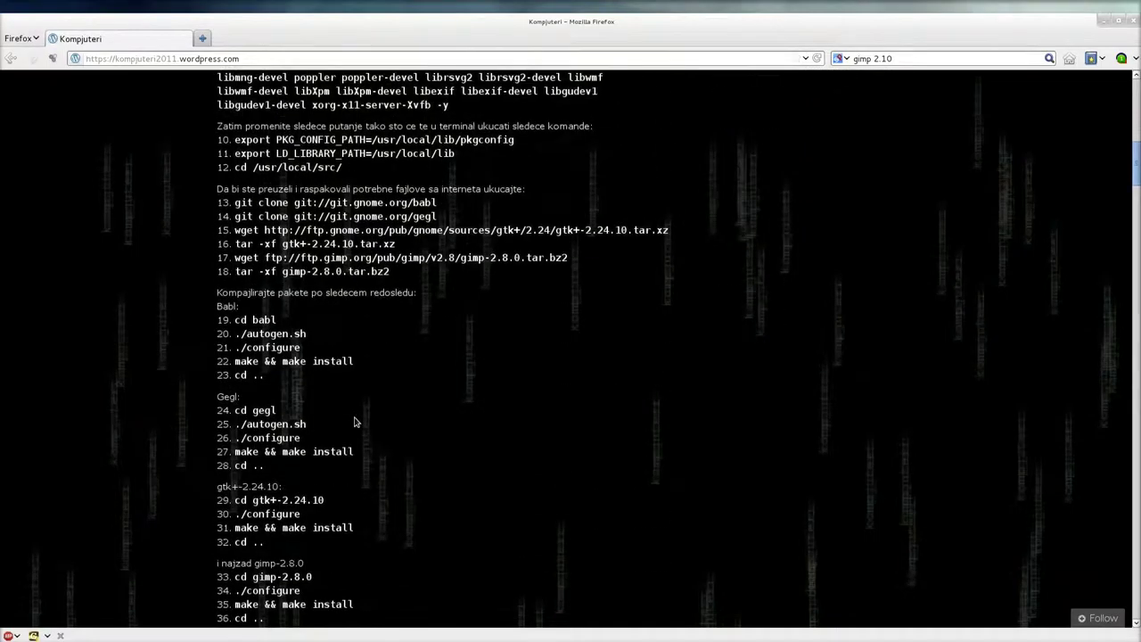
{"action": "scroll", "coordinate": [355, 422], "scroll_direction": "down", "scroll_amount": 2}
{"action": "scroll", "coordinate": [355, 420], "scroll_direction": "up", "scroll_amount": 5}
{"action": "scroll", "coordinate": [354, 420], "scroll_direction": "up", "scroll_amount": 3}
{"action": "scroll", "coordinate": [355, 421], "scroll_direction": "up", "scroll_amount": 4}
{"action": "scroll", "coordinate": [355, 421], "scroll_direction": "up", "scroll_amount": 2}
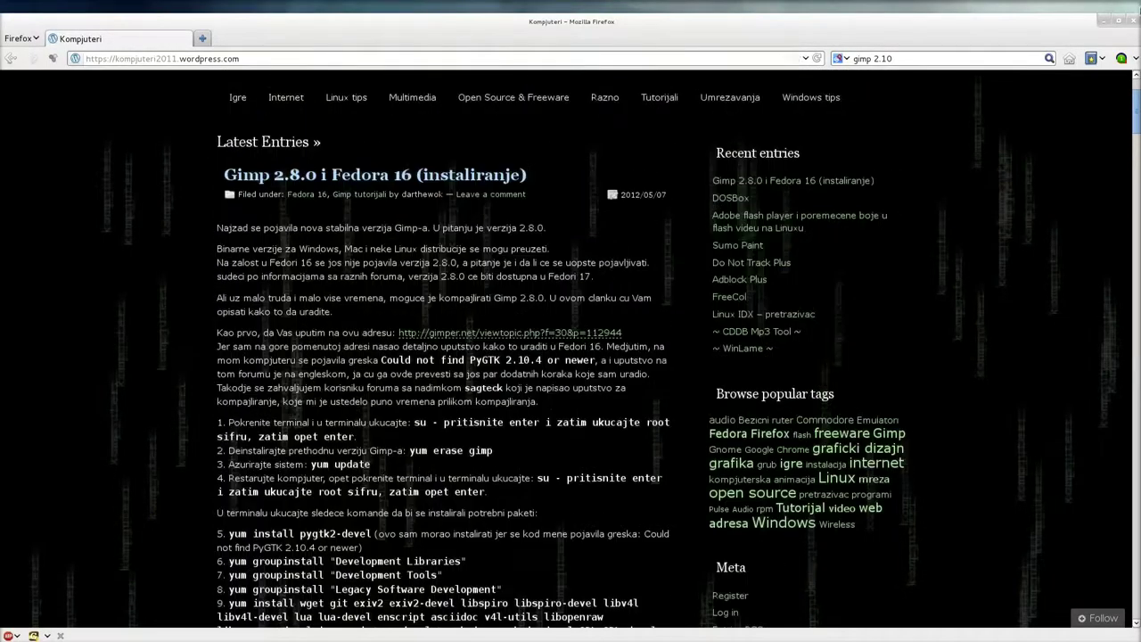
{"action": "left_click", "coordinate": [1132, 21]}
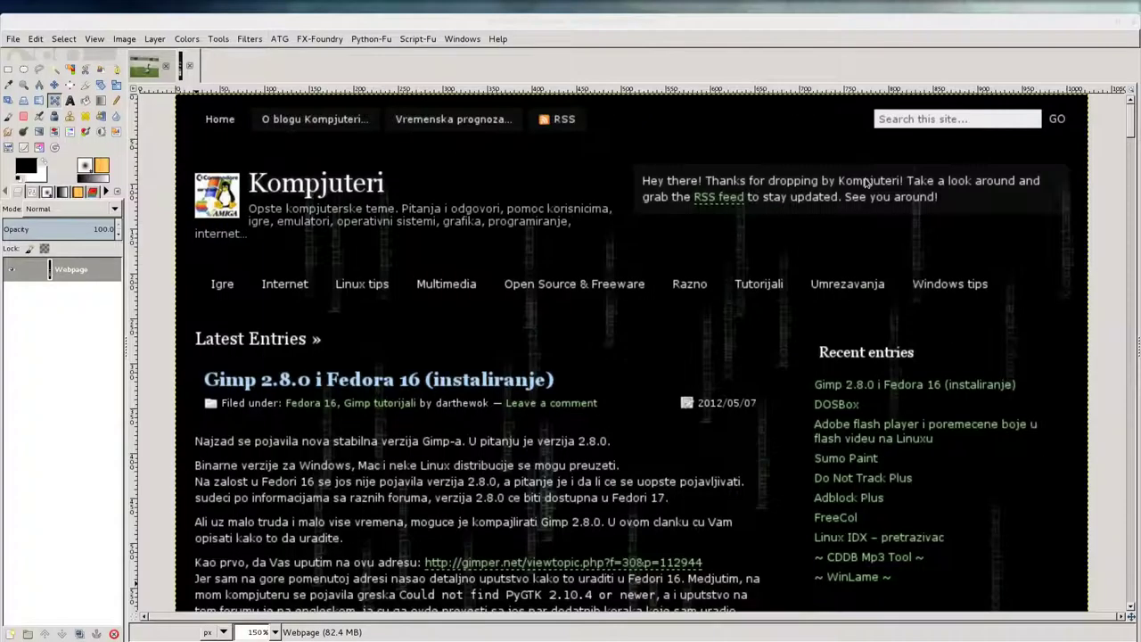
- Confirm Firefox's cookie prompt, then add an empty Layer Group above DSCN0315.JPG
{"action": "left_click", "coordinate": [725, 130]}
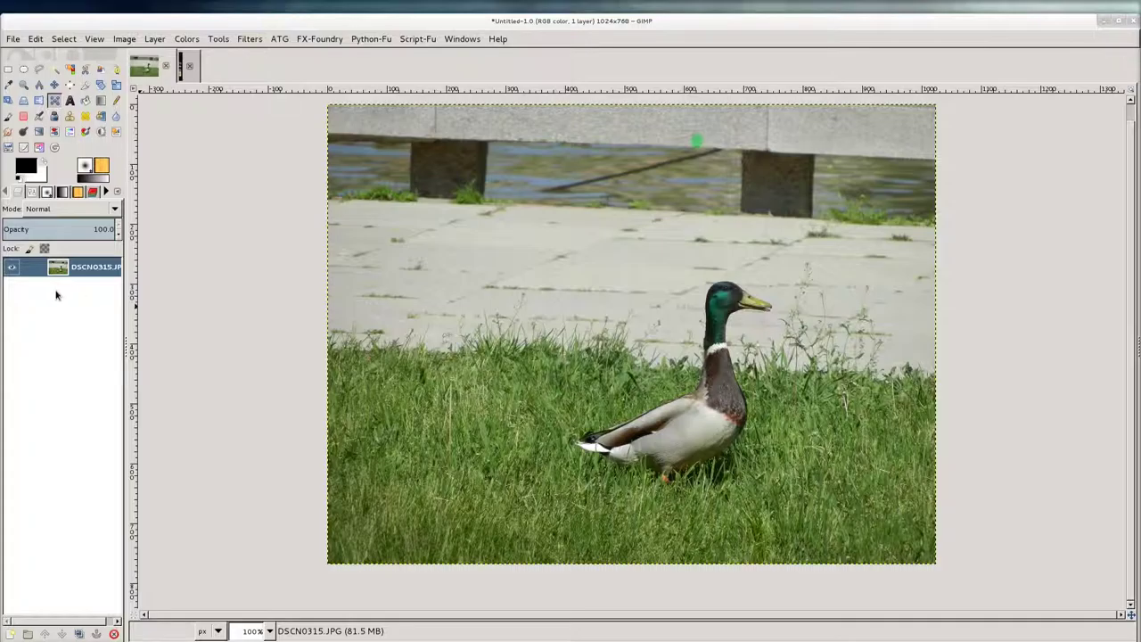
{"action": "right_click", "coordinate": [85, 276]}
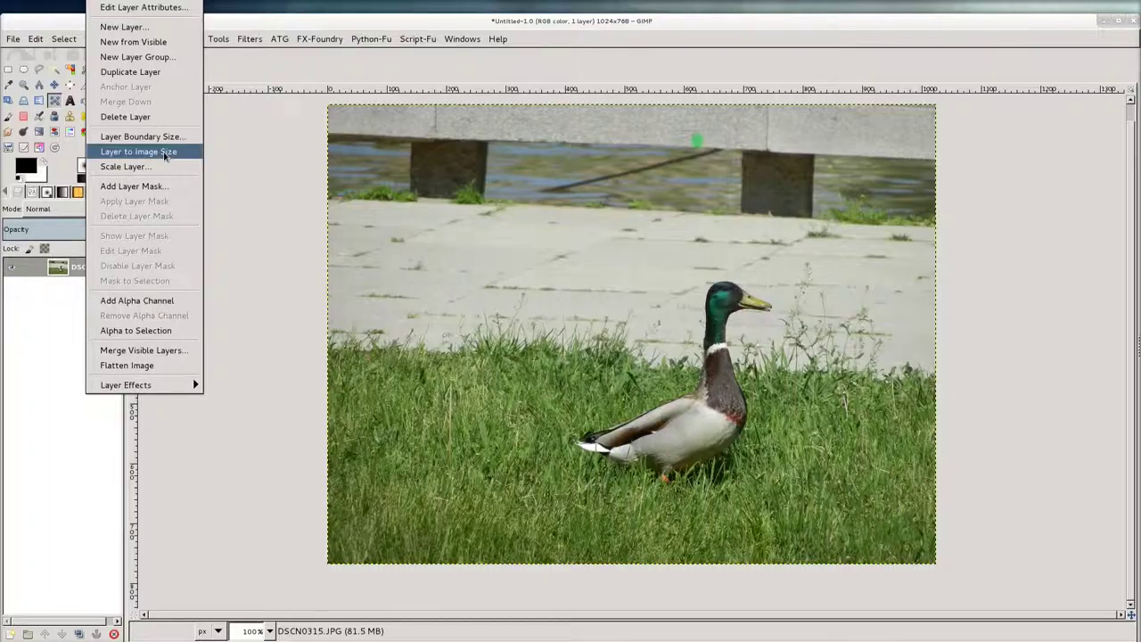
{"action": "left_click", "coordinate": [163, 57]}
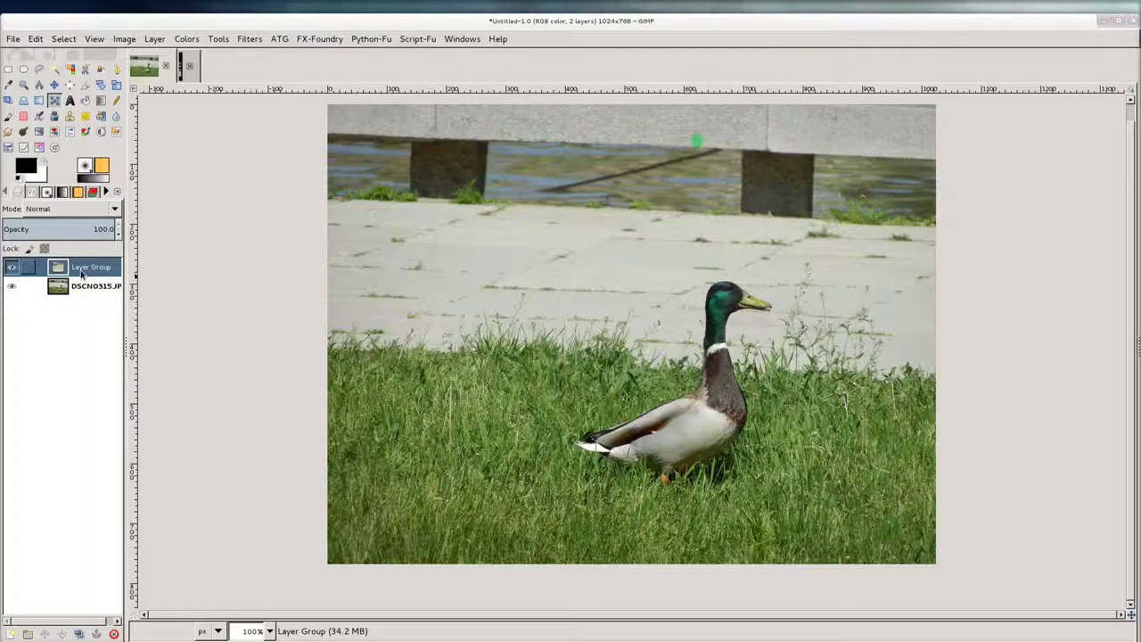
- Keep the group's name, select the DSCN0315.JPG layer and duplicate it twice
{"action": "double_click", "coordinate": [81, 271]}
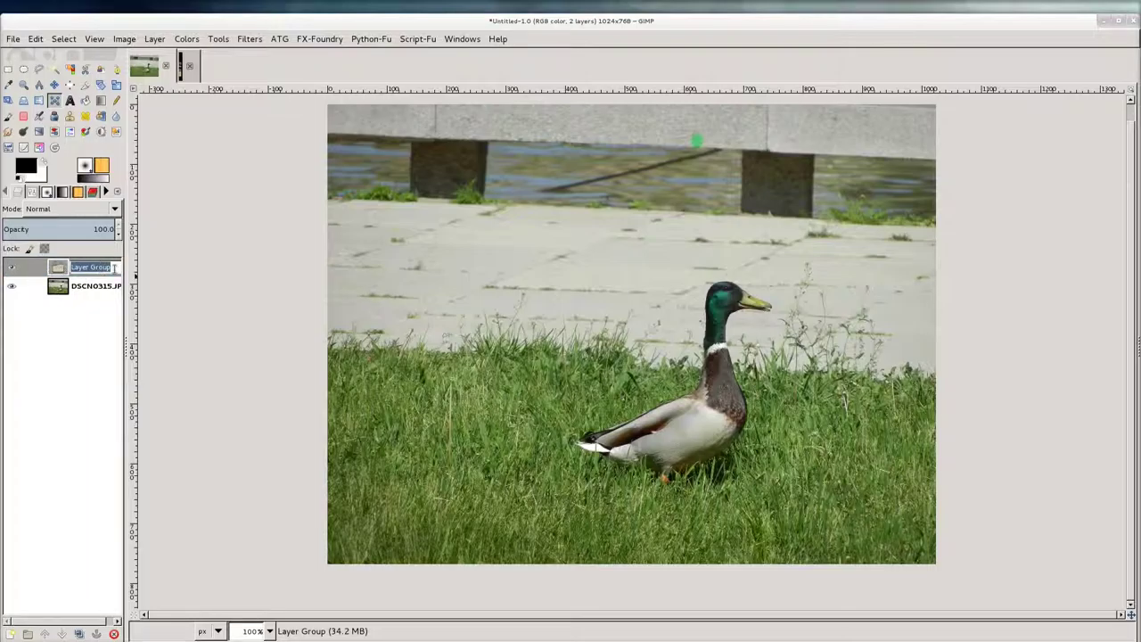
{"action": "left_click", "coordinate": [94, 331]}
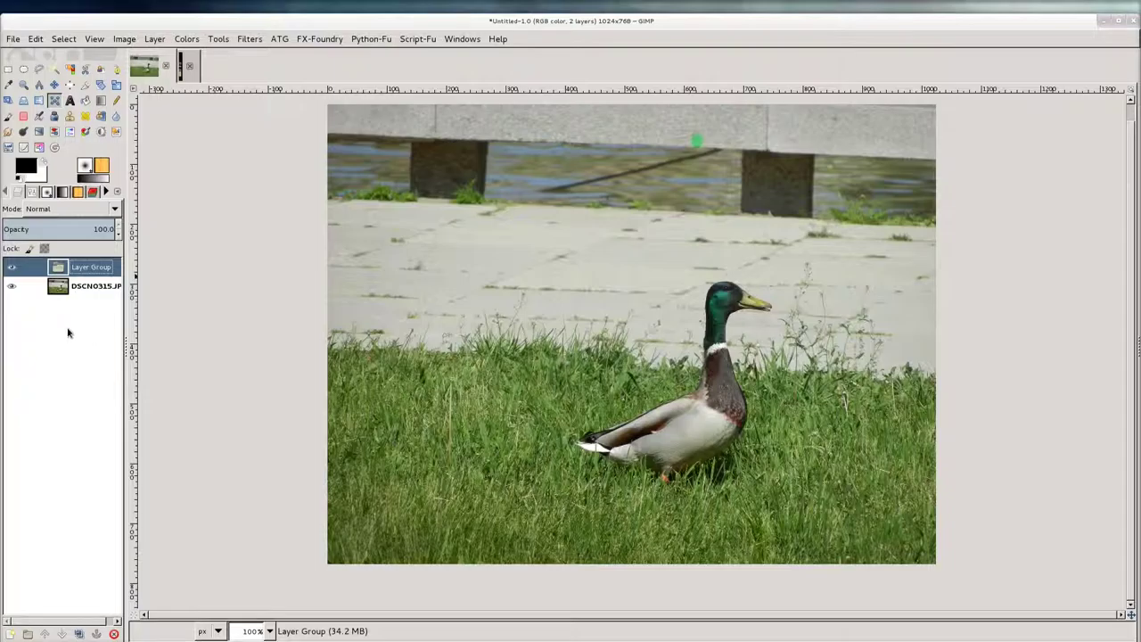
{"action": "key", "text": "Down"}
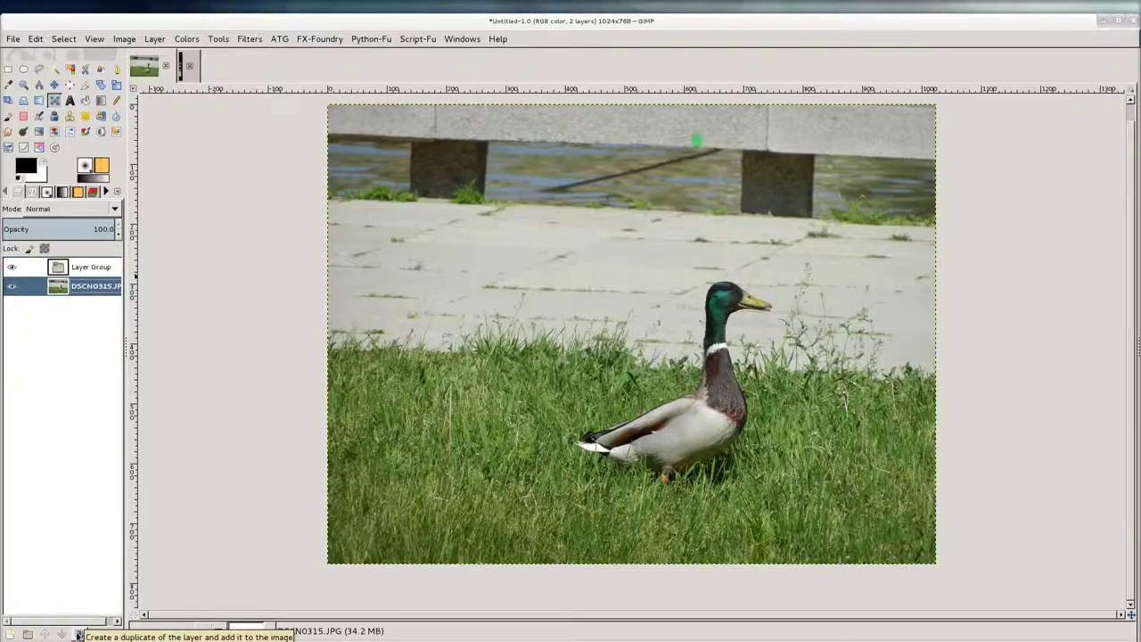
{"action": "left_click", "coordinate": [79, 634]}
{"action": "left_click", "coordinate": [78, 634]}
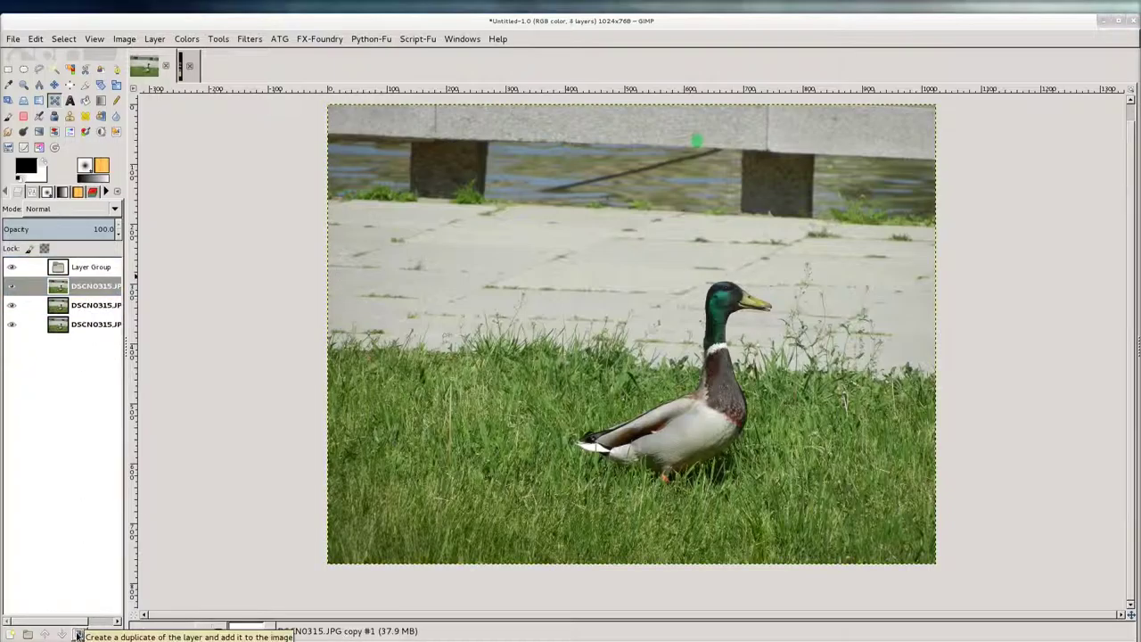
- Drag two of the photo copies into the Layer Group
{"action": "left_click", "coordinate": [91, 286]}
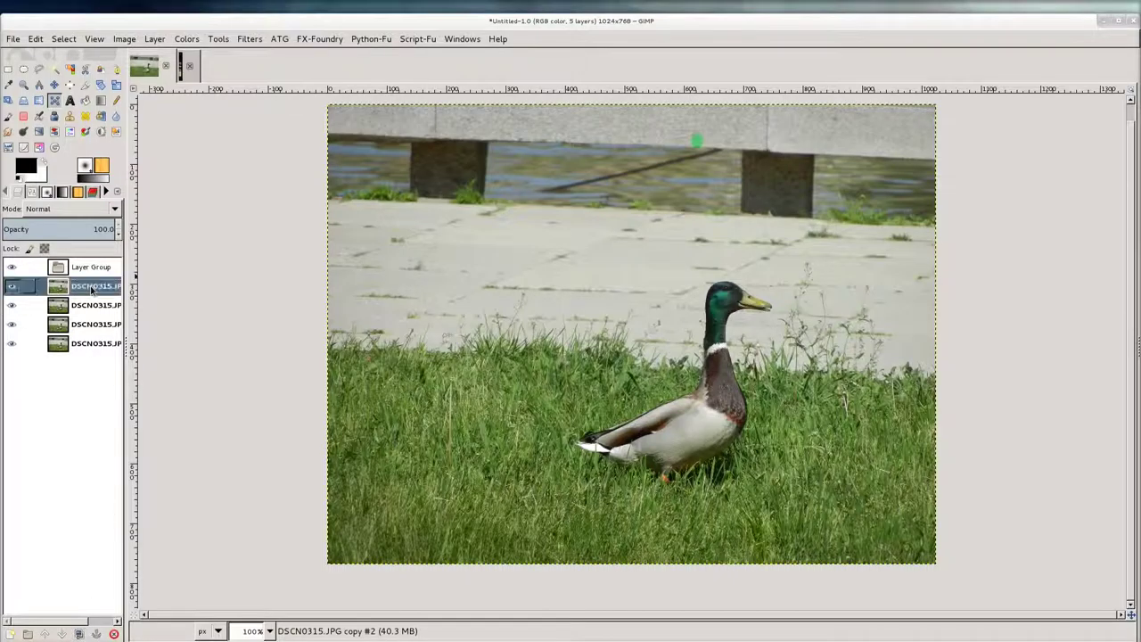
{"action": "left_click_drag", "start_coordinate": [91, 286], "coordinate": [94, 272]}
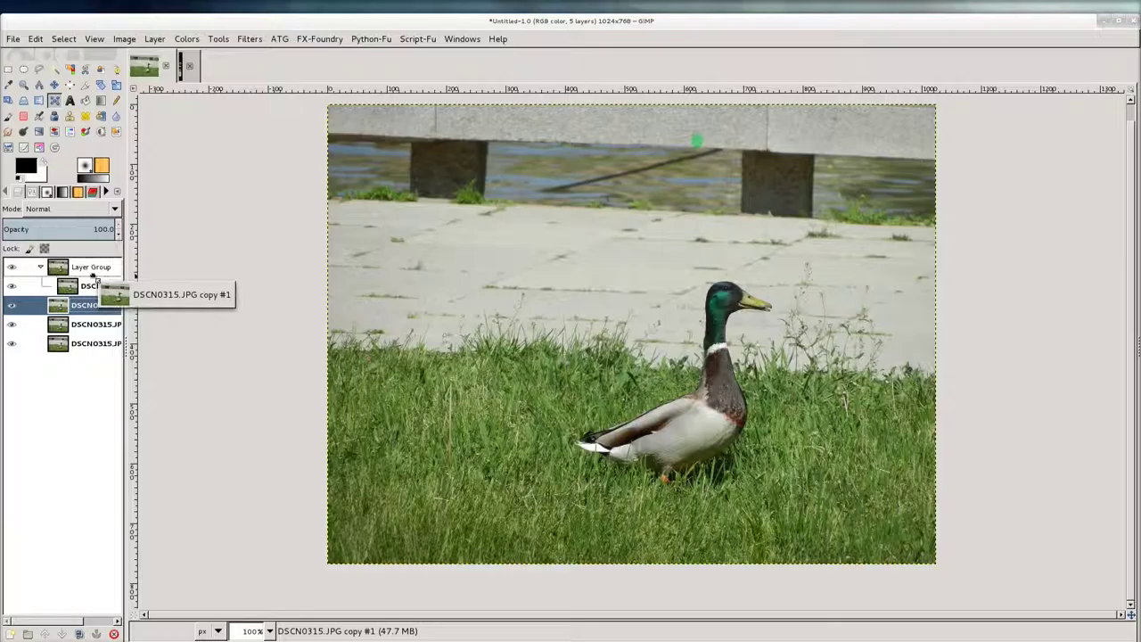
{"action": "left_click_drag", "start_coordinate": [90, 310], "coordinate": [94, 278]}
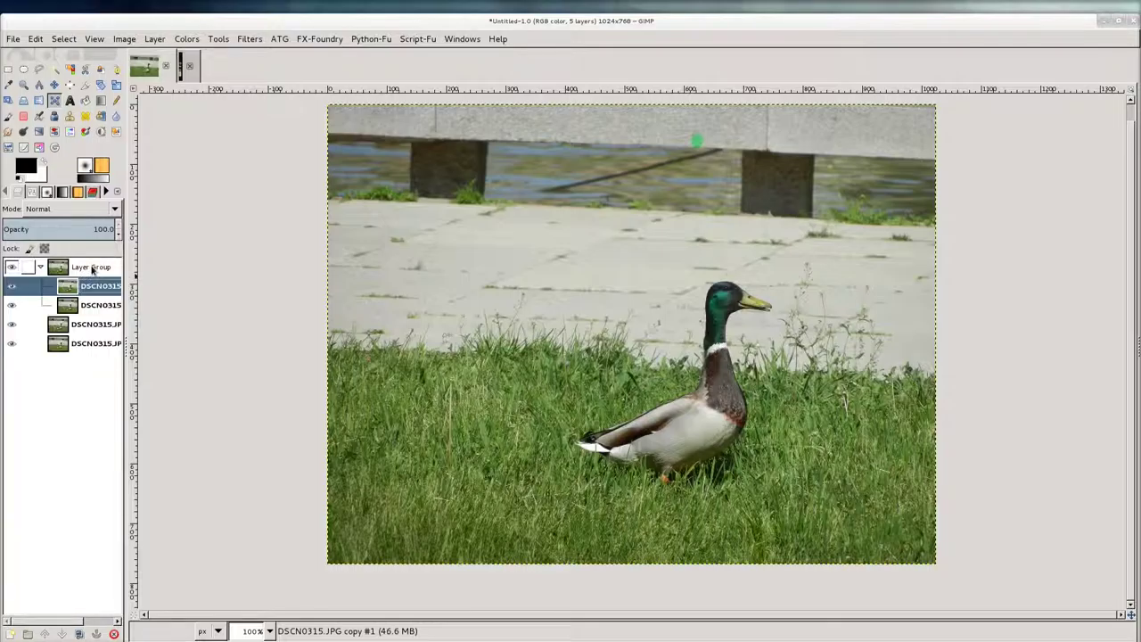
{"action": "right_click", "coordinate": [39, 270]}
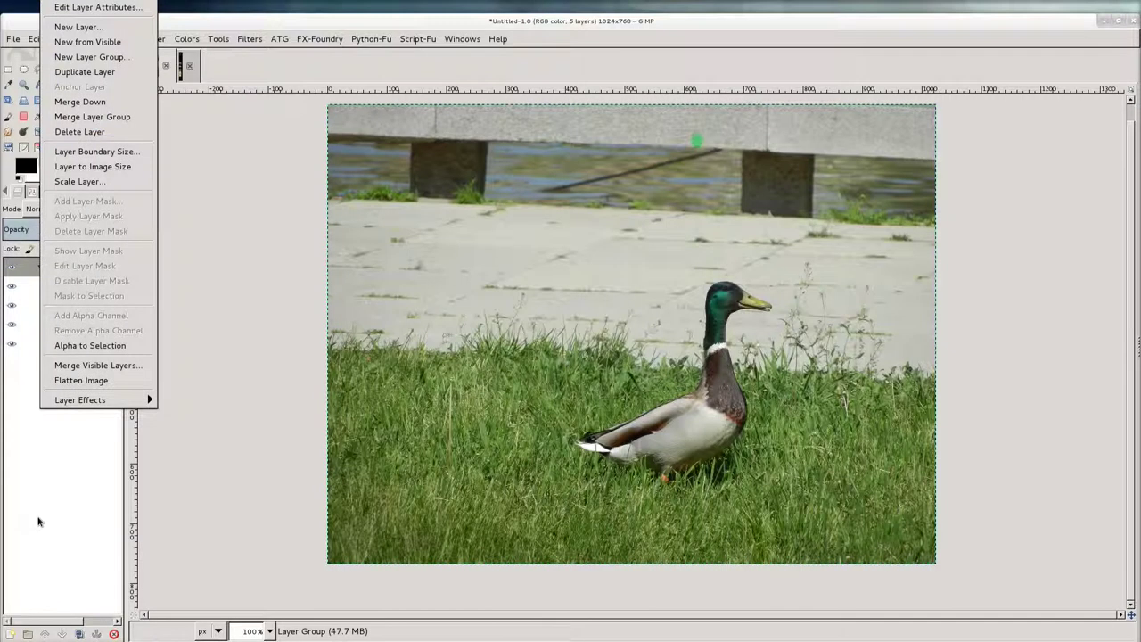
{"action": "left_click", "coordinate": [38, 521]}
{"action": "left_click", "coordinate": [12, 270]}
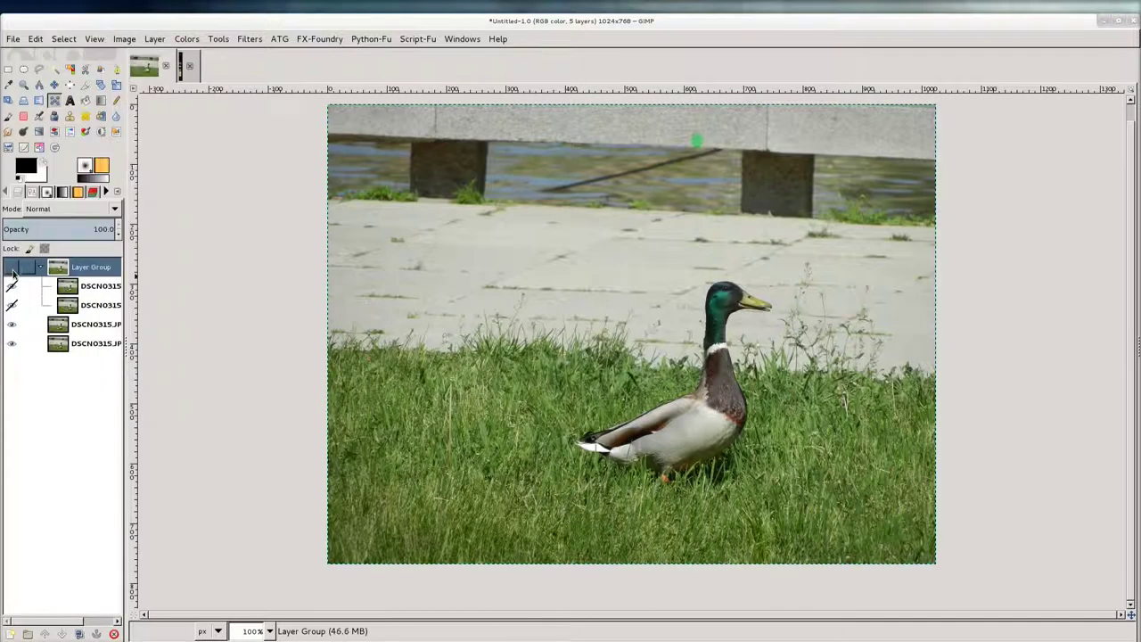
{"action": "left_click", "coordinate": [12, 269]}
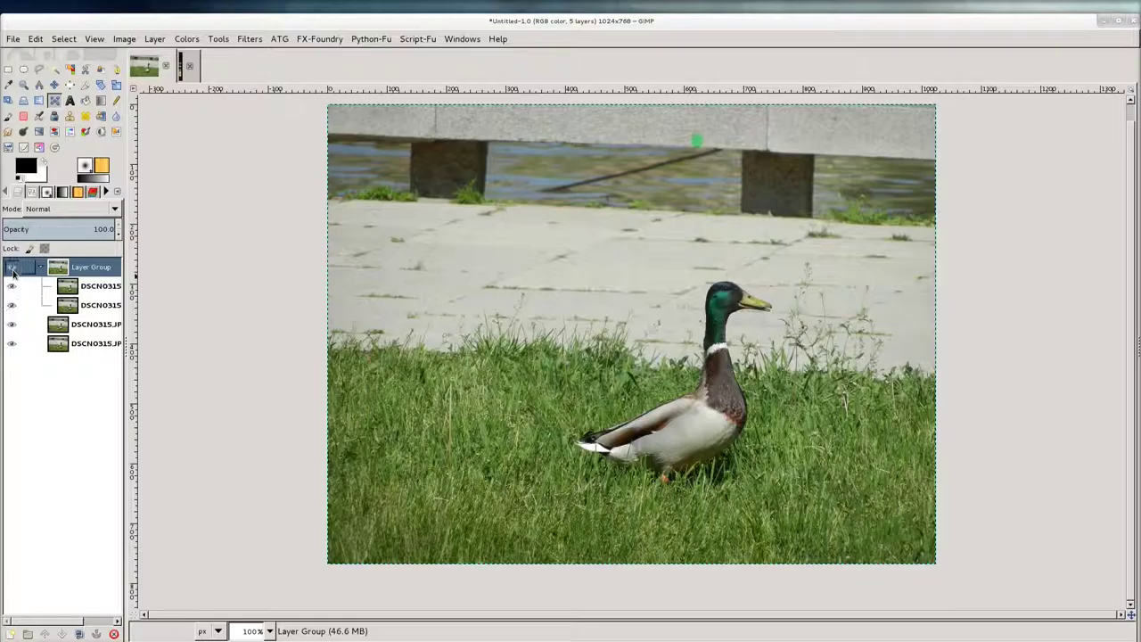
{"action": "right_click", "coordinate": [83, 271]}
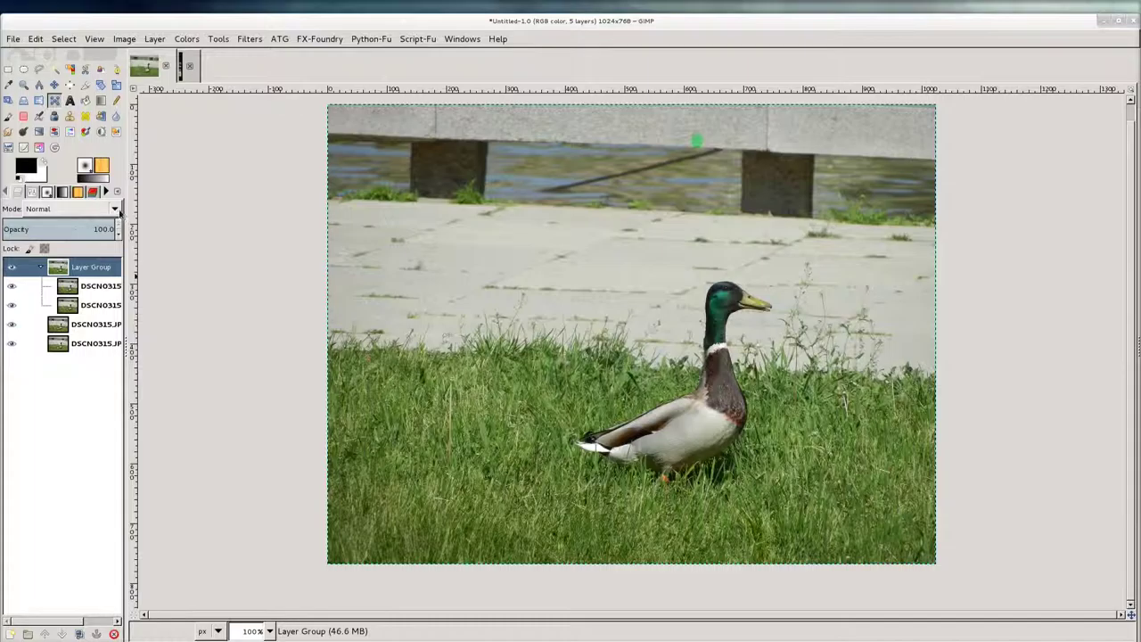
{"action": "left_click", "coordinate": [72, 208]}
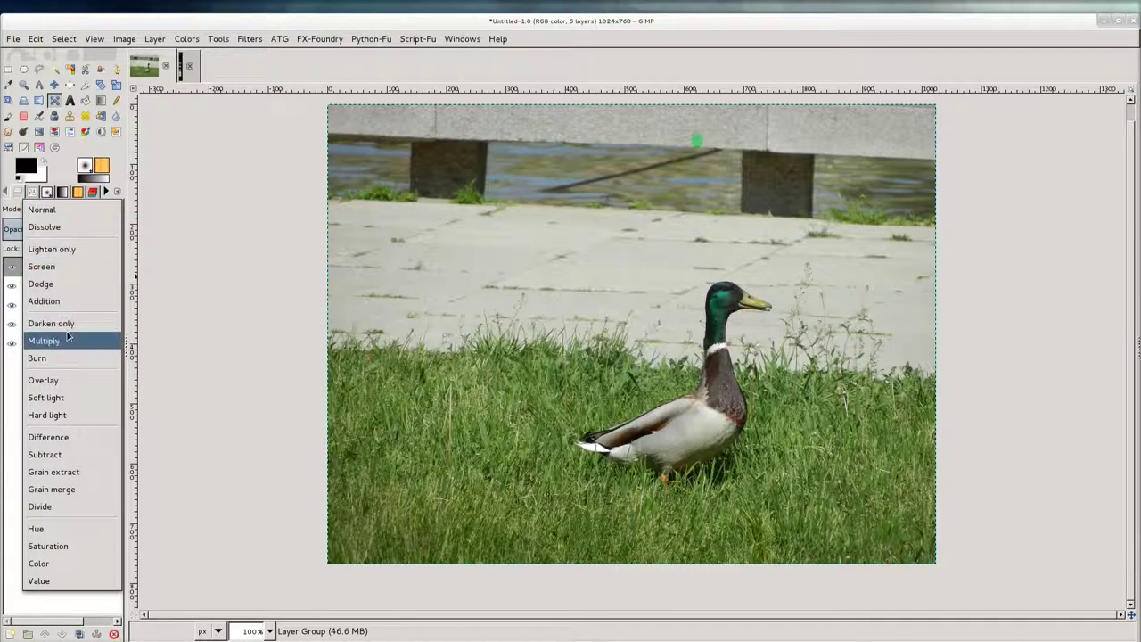
{"action": "left_click", "coordinate": [66, 341]}
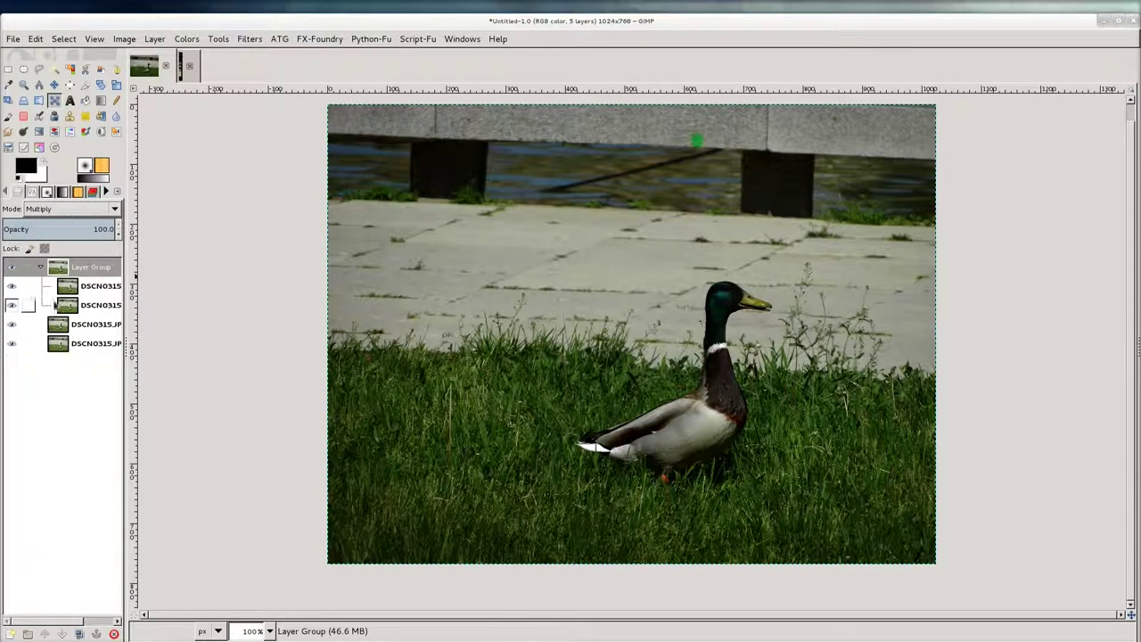
{"action": "left_click", "coordinate": [72, 209]}
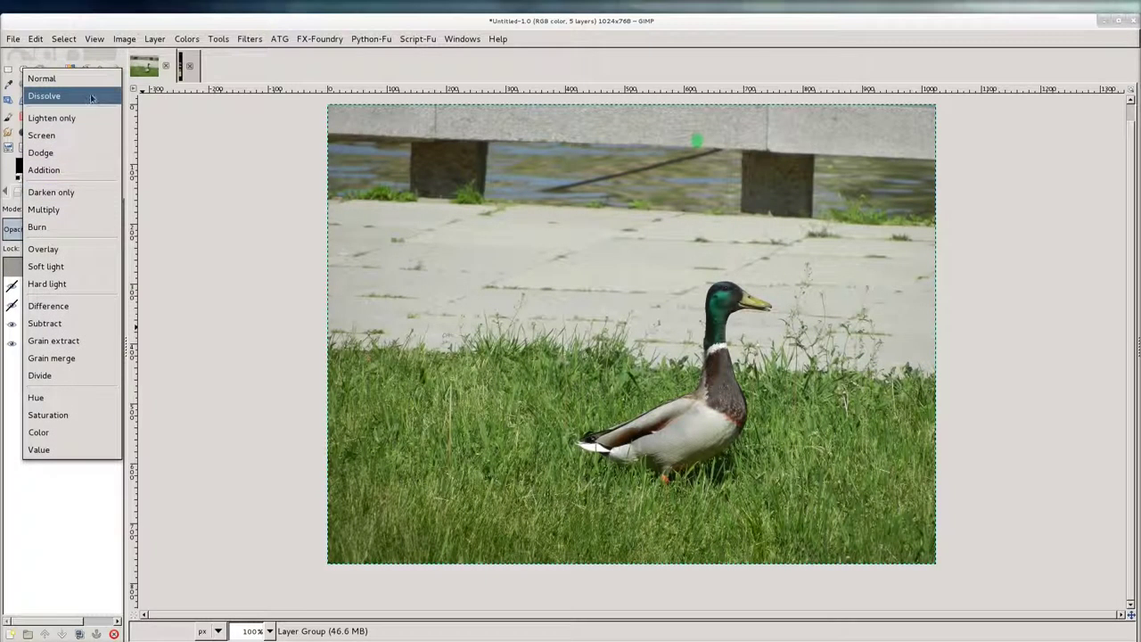
{"action": "left_click", "coordinate": [40, 77]}
{"action": "left_click", "coordinate": [12, 267]}
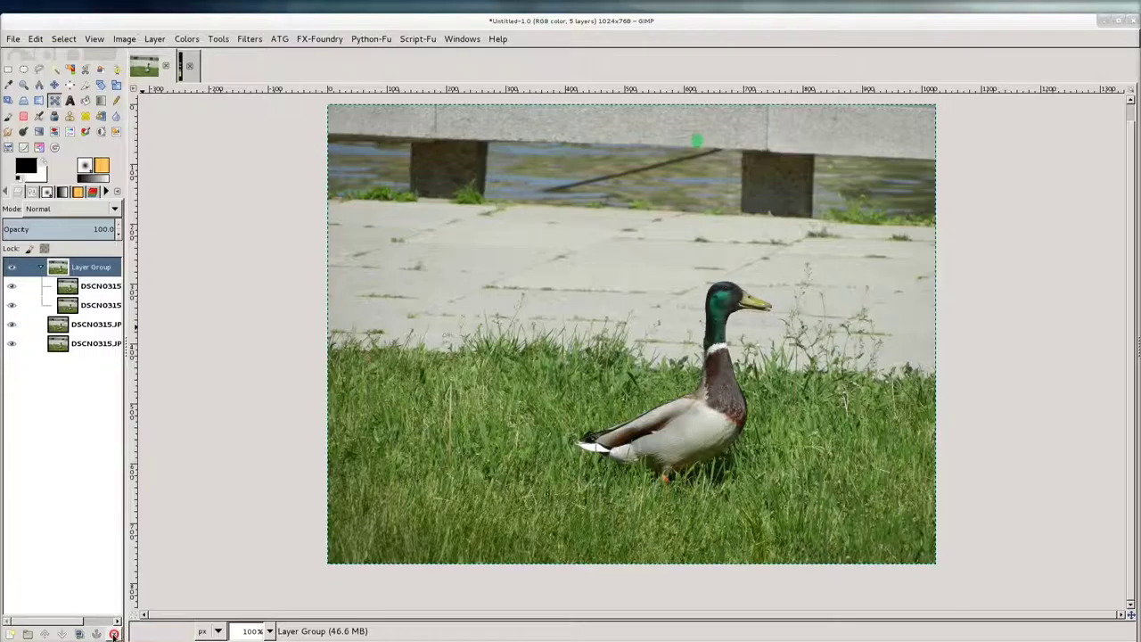
- Delete the layer group and extra photo copies, and set Paintbrush opacity to 100
{"action": "left_click", "coordinate": [114, 634]}
{"action": "left_click", "coordinate": [113, 634]}
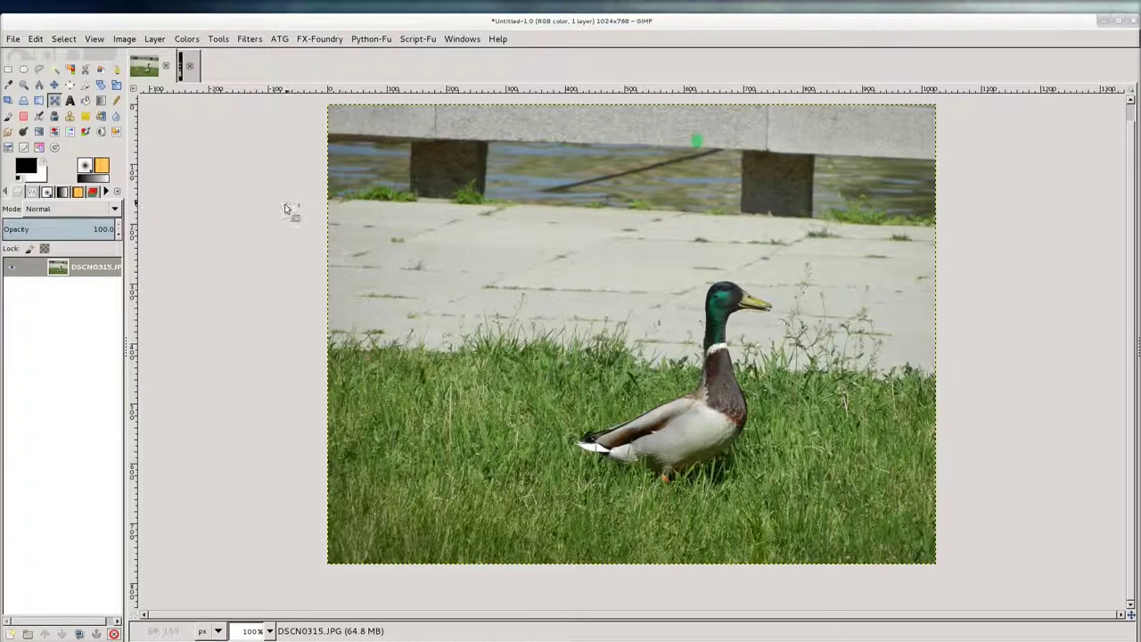
{"action": "left_click", "coordinate": [8, 116]}
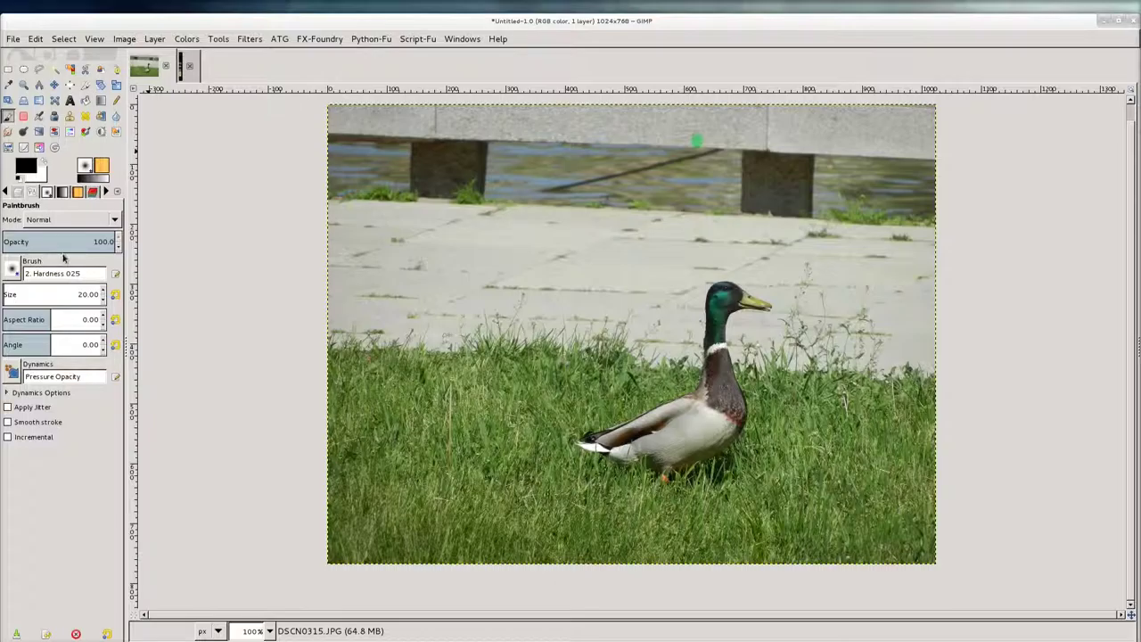
{"action": "left_click", "coordinate": [63, 245]}
{"action": "left_click", "coordinate": [90, 243]}
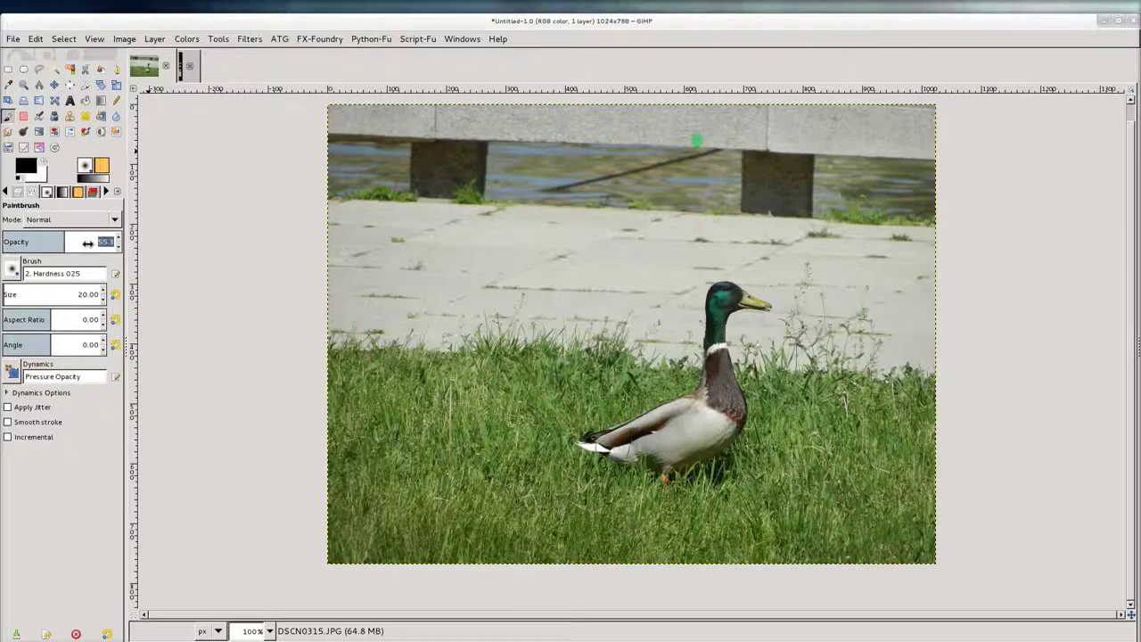
{"action": "scroll", "coordinate": [122, 251], "scroll_direction": "up", "scroll_amount": 3}
{"action": "scroll", "coordinate": [121, 251], "scroll_direction": "up", "scroll_amount": 3}
{"action": "left_click_drag", "start_coordinate": [38, 251], "coordinate": [98, 251]}
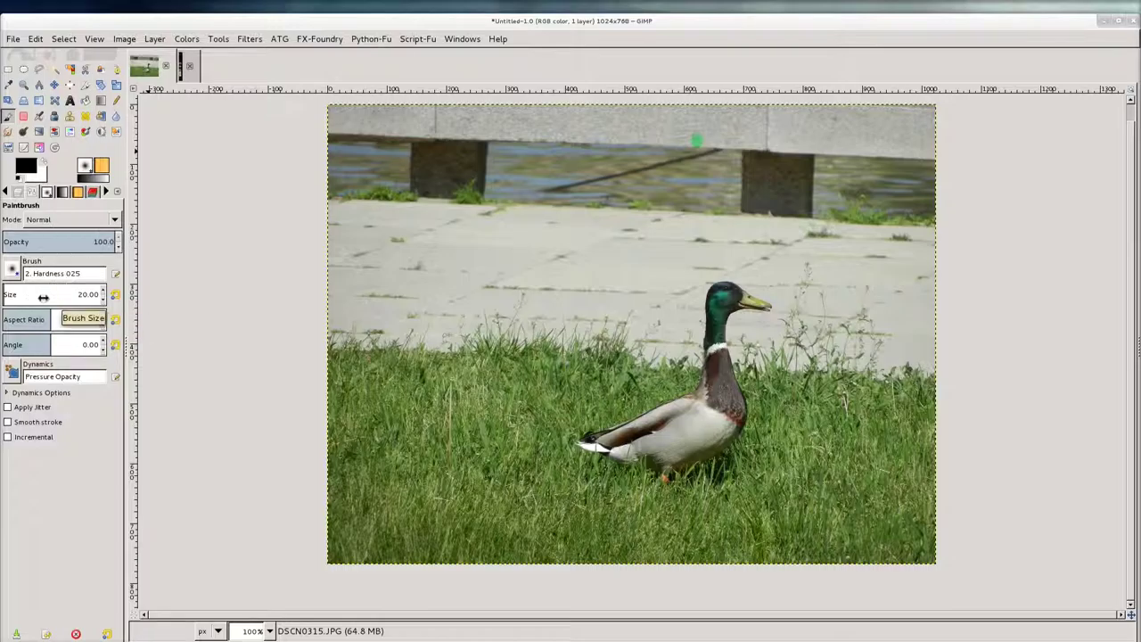
- Paint pavement dabs at brush size about 105, aspect ratio 11.71, angle about 57
{"action": "left_click_drag", "start_coordinate": [42, 295], "coordinate": [16, 297]}
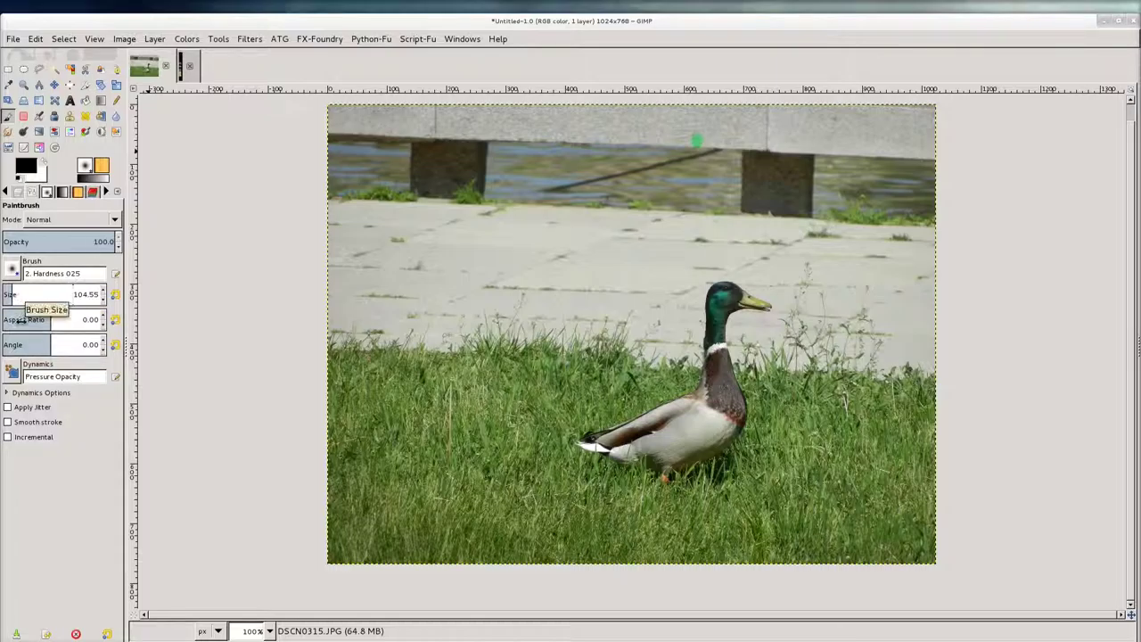
{"action": "left_click", "coordinate": [515, 280]}
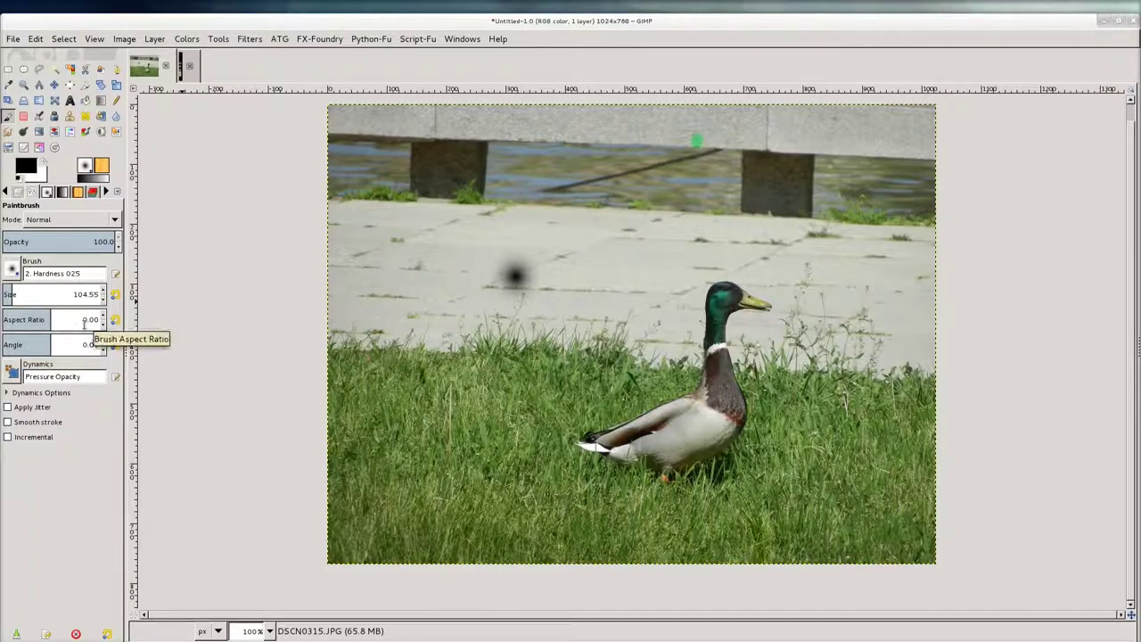
{"action": "left_click", "coordinate": [80, 321]}
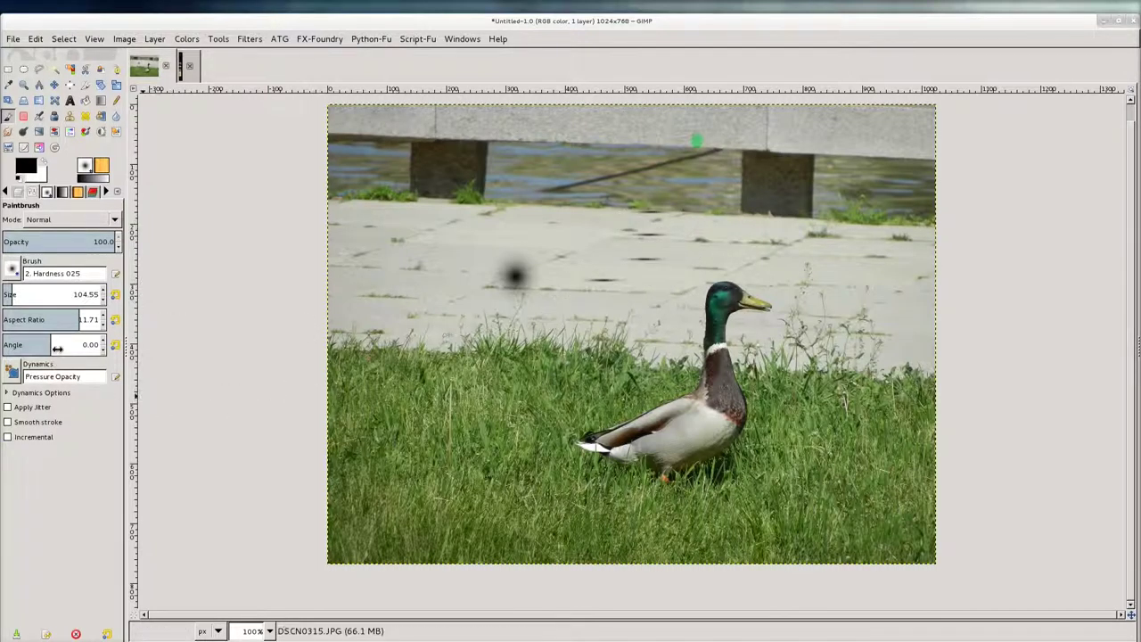
{"action": "left_click", "coordinate": [88, 345]}
{"action": "left_click_drag", "start_coordinate": [59, 348], "coordinate": [66, 349]}
{"action": "left_click", "coordinate": [436, 260]}
{"action": "left_click", "coordinate": [403, 276]}
{"action": "left_click", "coordinate": [387, 295]}
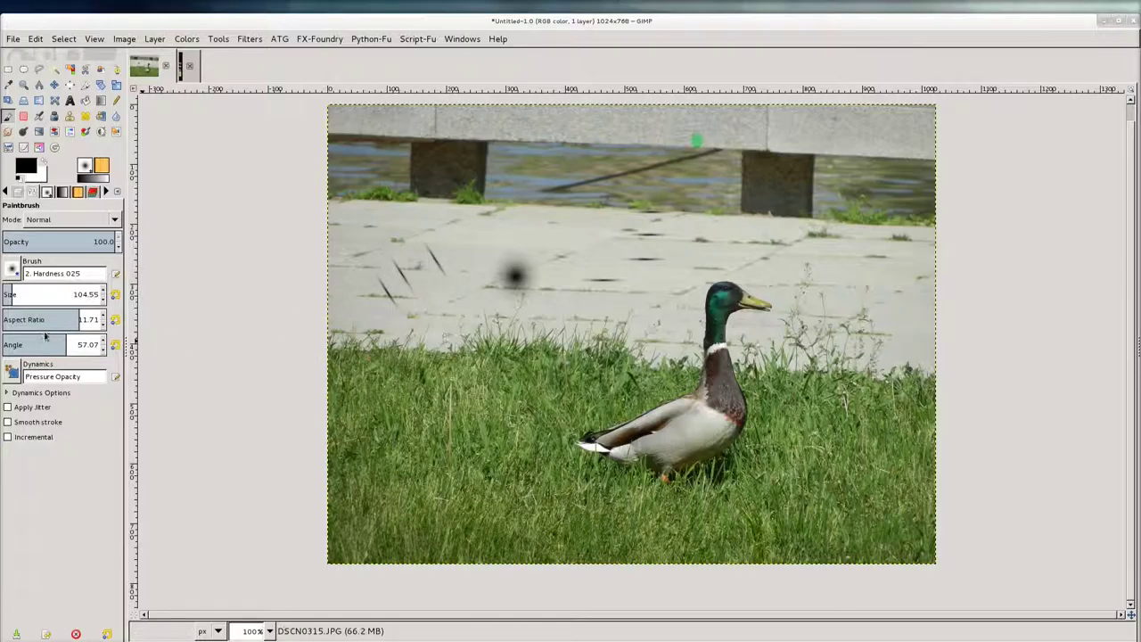
{"action": "left_click", "coordinate": [595, 228]}
- Paint thin streaks across the pavement with aspect ratio -4.88 and angle -93.95
{"action": "left_click", "coordinate": [49, 322]}
{"action": "left_click", "coordinate": [41, 323]}
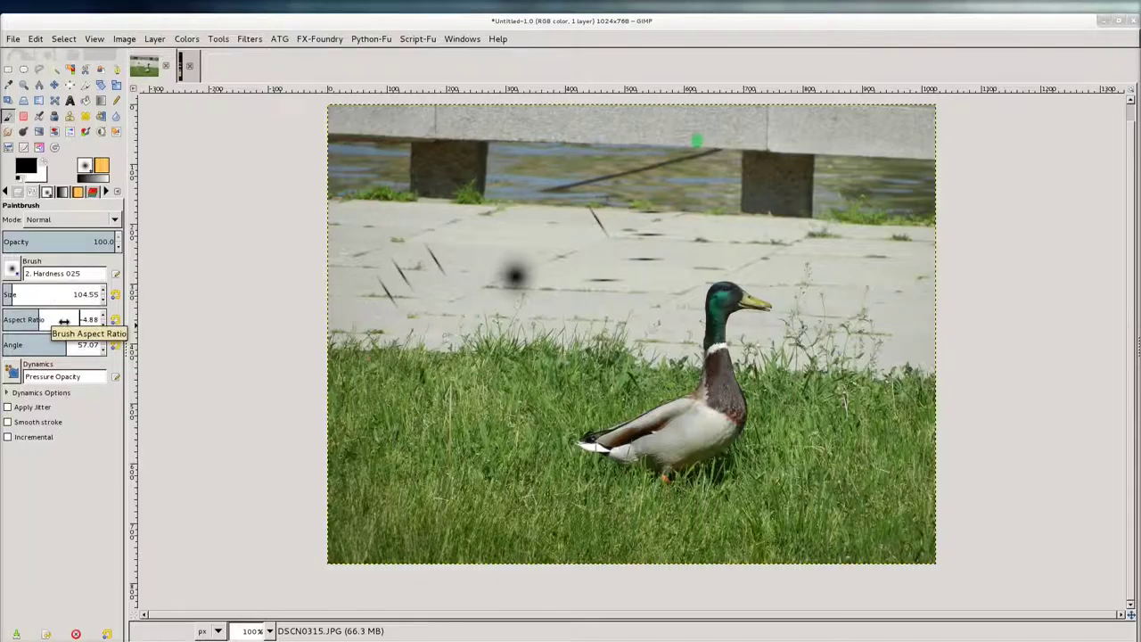
{"action": "left_click", "coordinate": [679, 237]}
{"action": "left_click", "coordinate": [745, 238]}
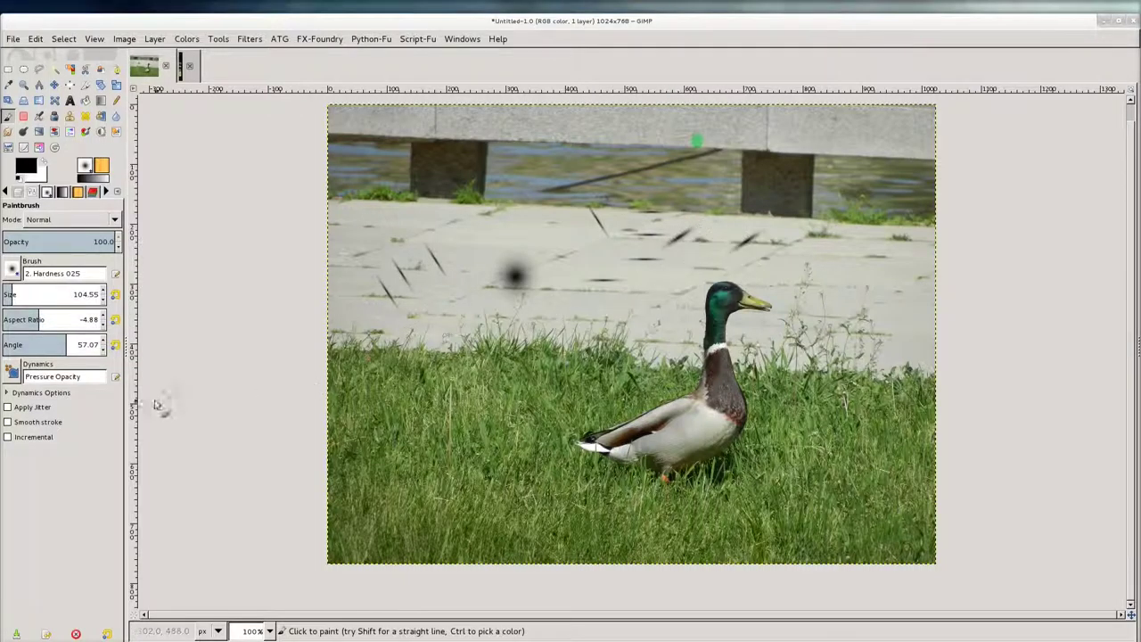
{"action": "left_click_drag", "start_coordinate": [29, 346], "coordinate": [23, 347]}
{"action": "left_click", "coordinate": [634, 301]}
{"action": "left_click", "coordinate": [604, 280]}
{"action": "left_click", "coordinate": [534, 230]}
{"action": "left_click", "coordinate": [466, 210]}
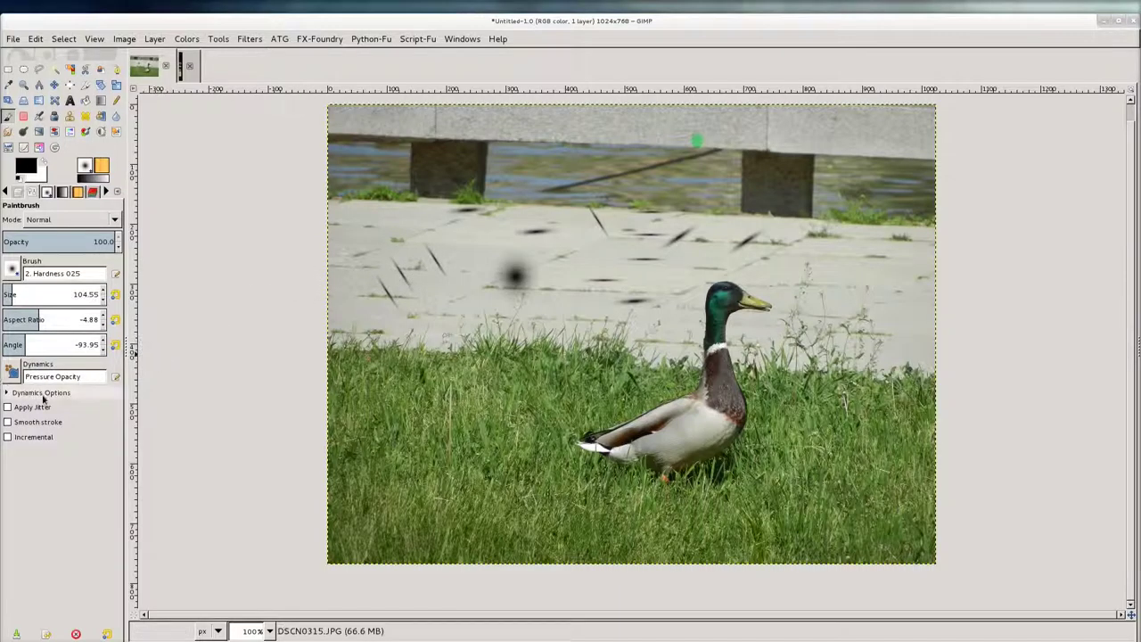
- Show the Dynamics fade and colour options, keeping the Pressure Opacity dynamics preset
{"action": "left_click", "coordinate": [7, 393]}
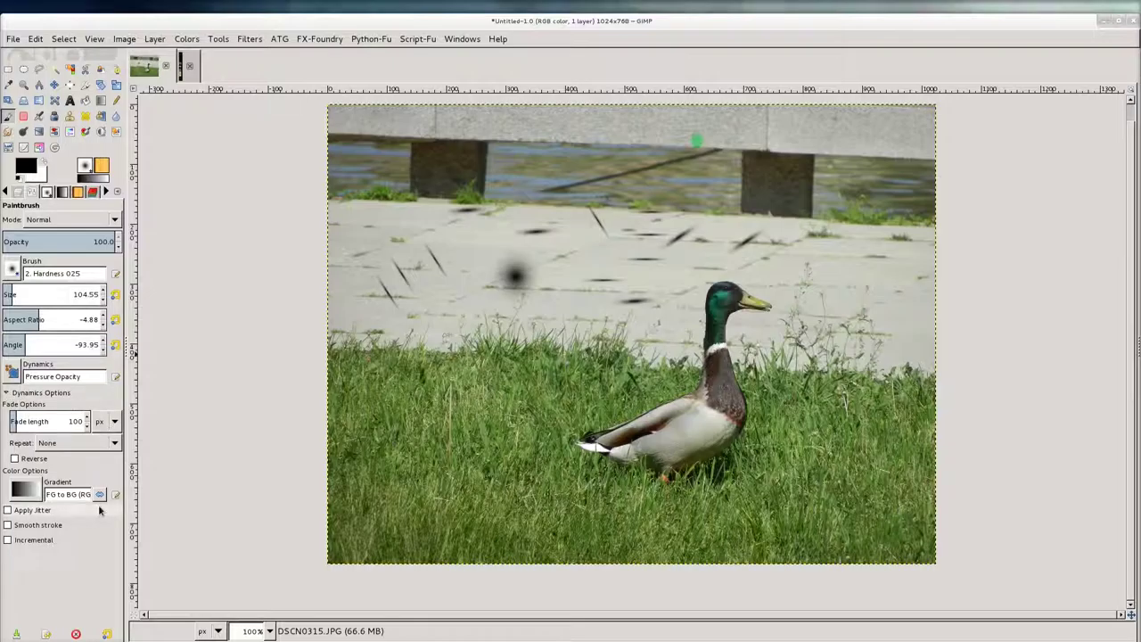
{"action": "left_click", "coordinate": [12, 373]}
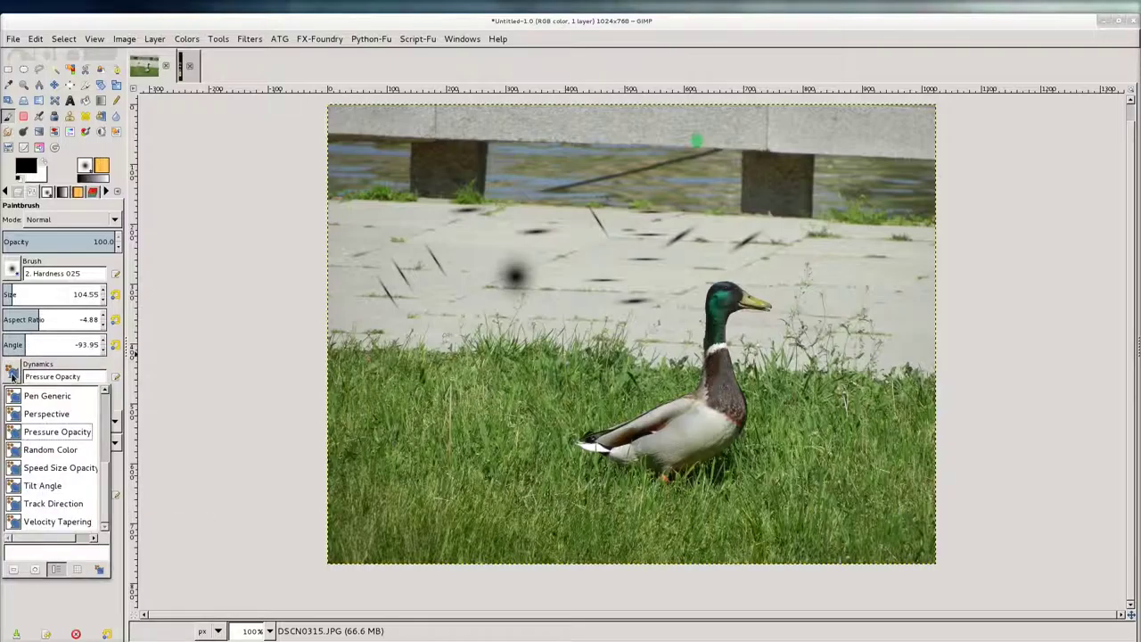
{"action": "left_click", "coordinate": [60, 429]}
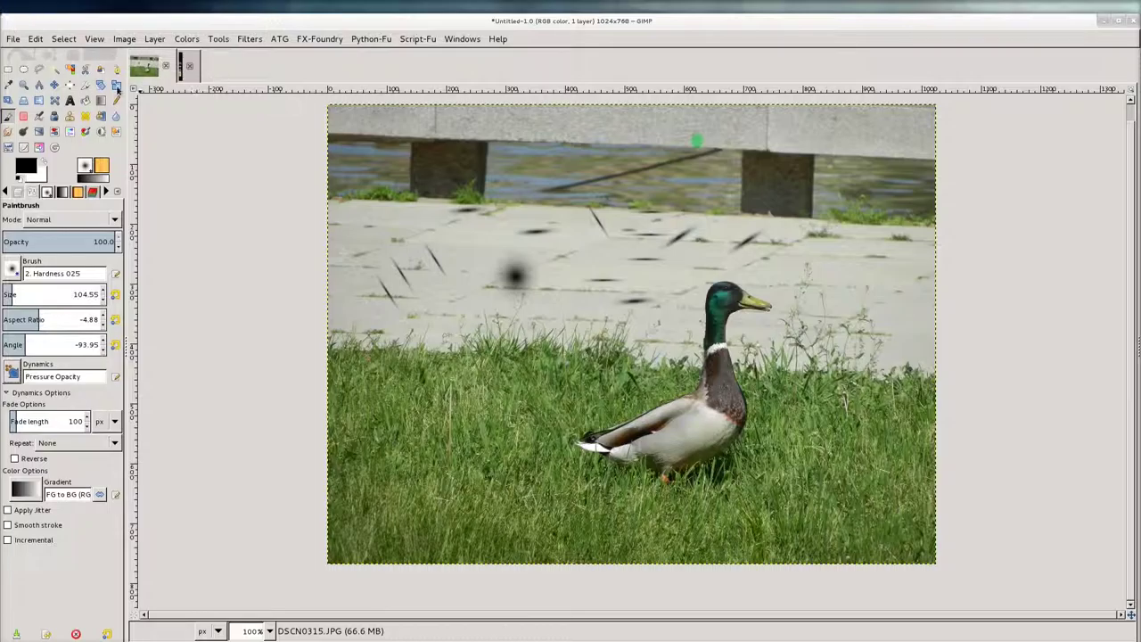
{"action": "left_click", "coordinate": [16, 40]}
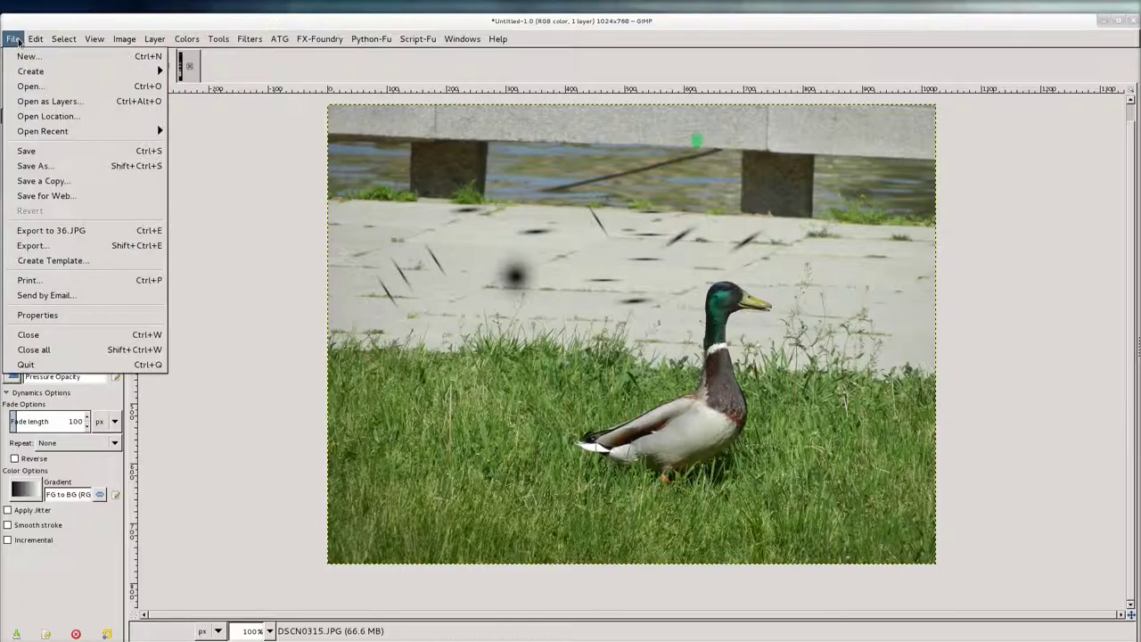
{"action": "left_click", "coordinate": [65, 164]}
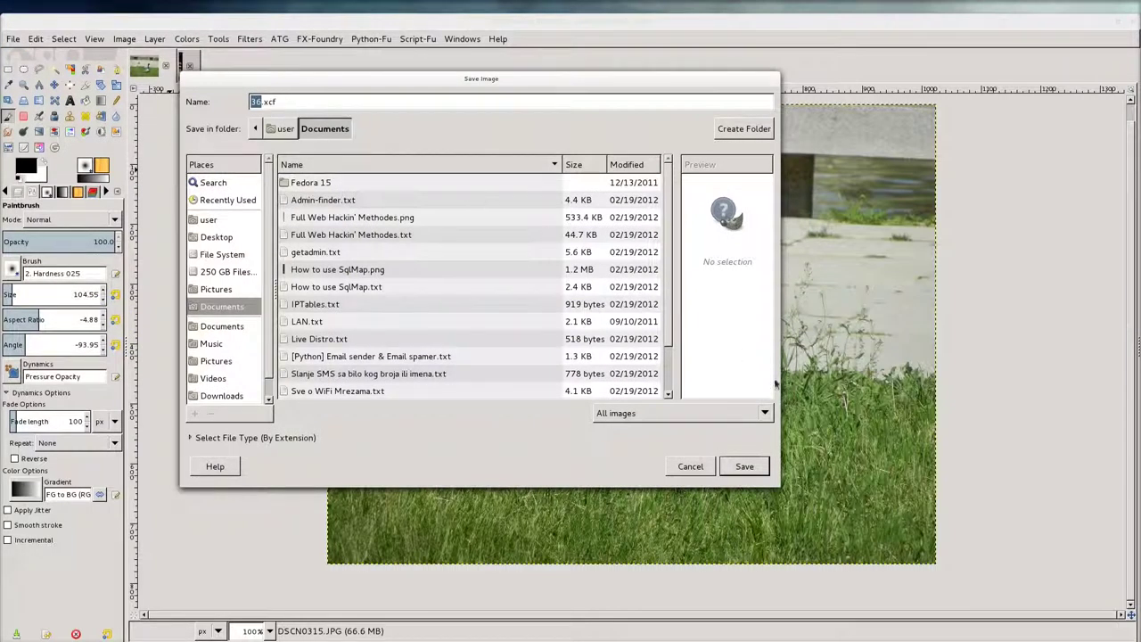
{"action": "left_click", "coordinate": [753, 413]}
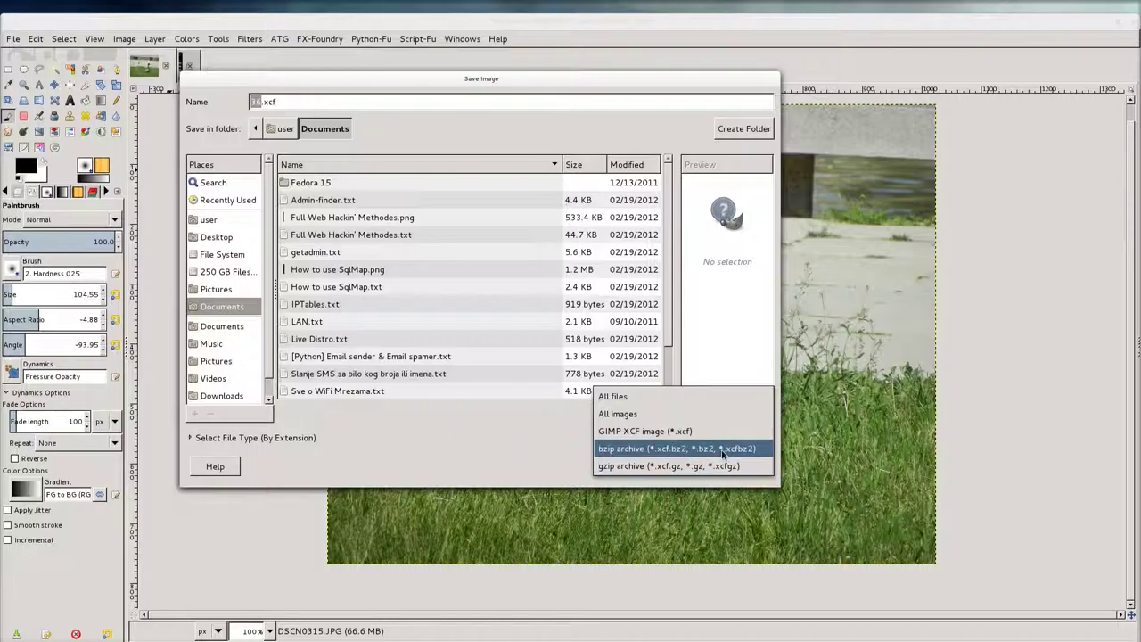
{"action": "left_click", "coordinate": [603, 104]}
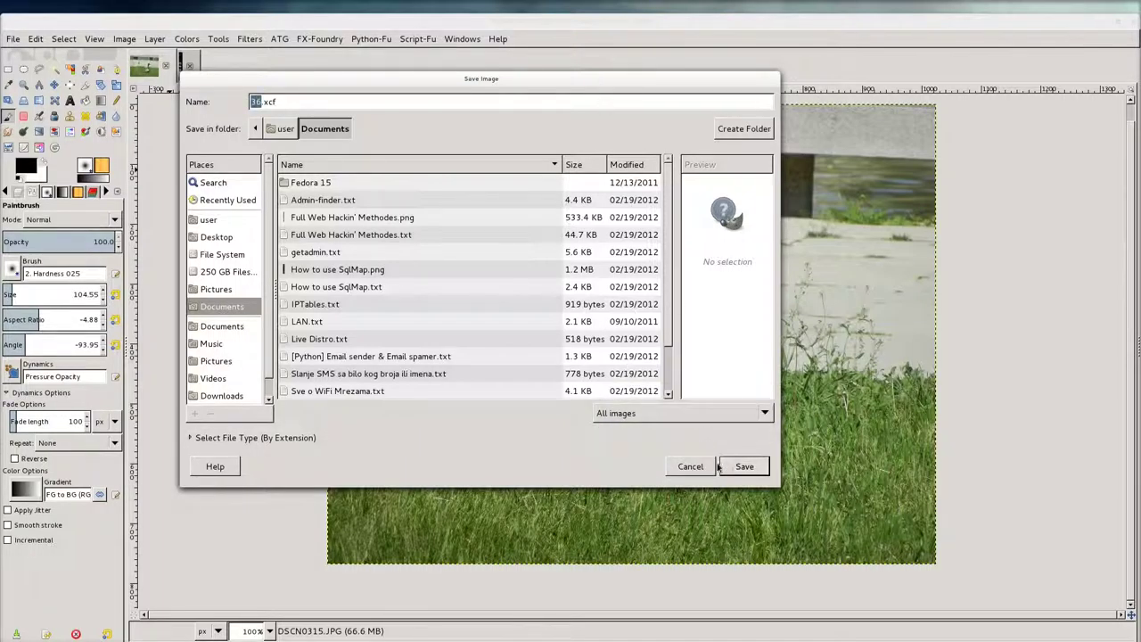
{"action": "left_click", "coordinate": [708, 466]}
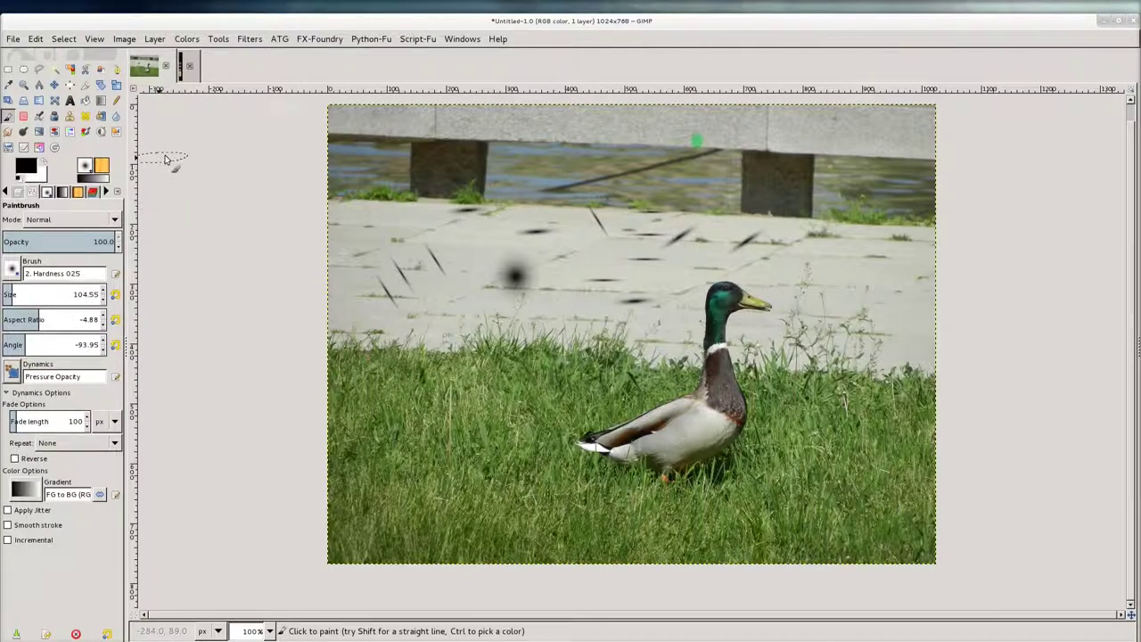
- Start an image export, browse the file type list, and rename the export to 36.png
{"action": "left_click", "coordinate": [15, 40]}
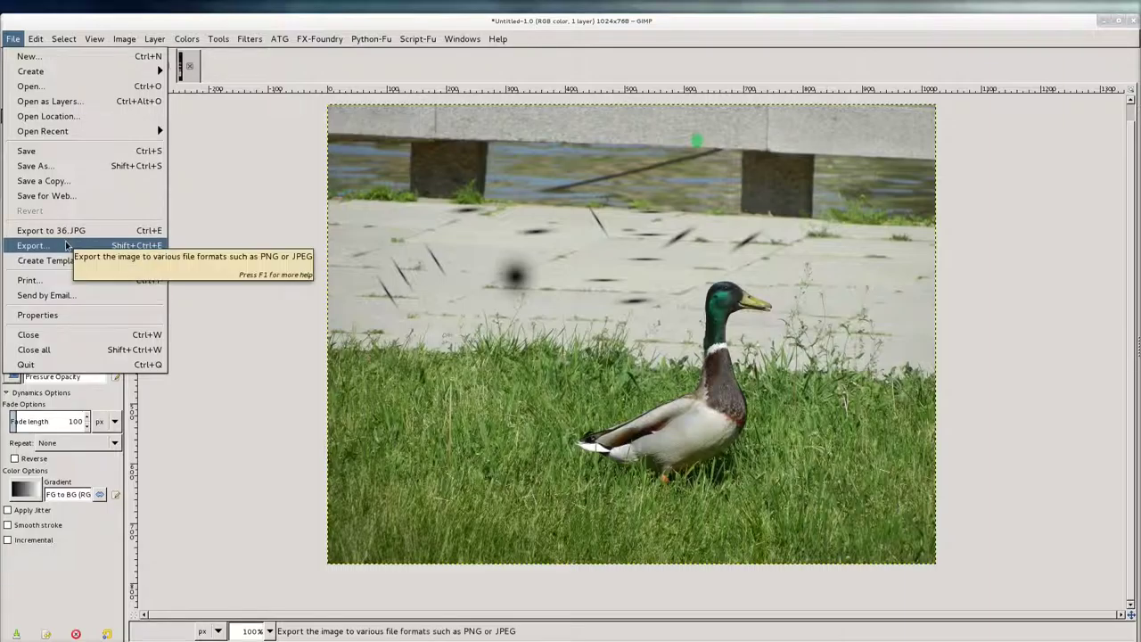
{"action": "left_click", "coordinate": [66, 244]}
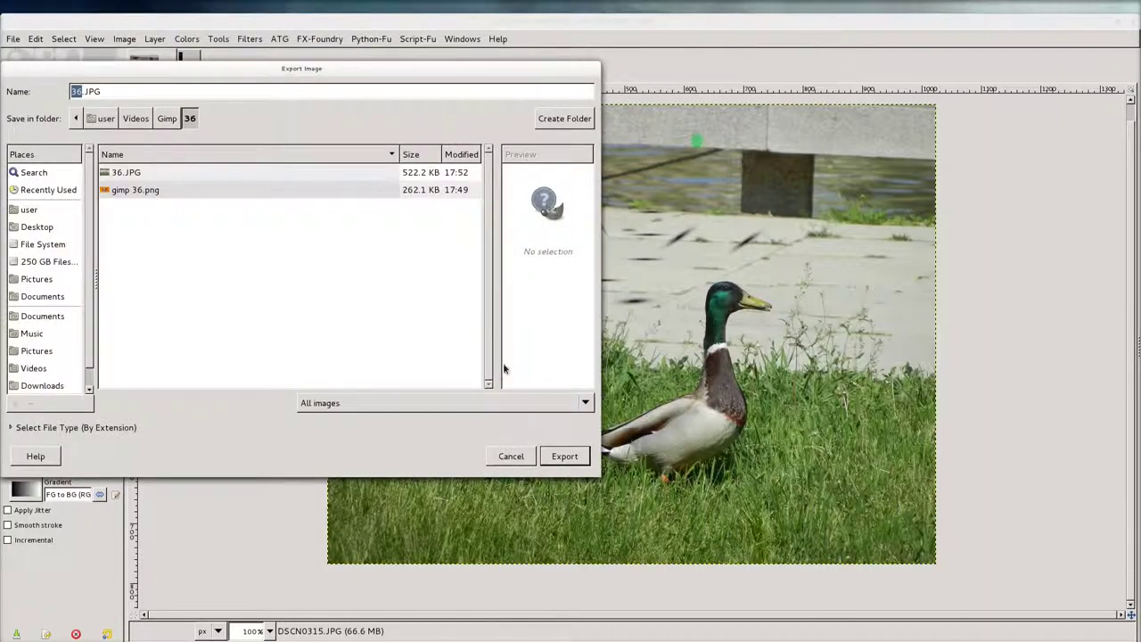
{"action": "left_click", "coordinate": [583, 405]}
{"action": "scroll", "coordinate": [440, 476], "scroll_direction": "down", "scroll_amount": 2}
{"action": "scroll", "coordinate": [442, 468], "scroll_direction": "down", "scroll_amount": 2}
{"action": "scroll", "coordinate": [443, 459], "scroll_direction": "down", "scroll_amount": 4}
{"action": "scroll", "coordinate": [445, 455], "scroll_direction": "down", "scroll_amount": 2}
{"action": "scroll", "coordinate": [444, 453], "scroll_direction": "down", "scroll_amount": 4}
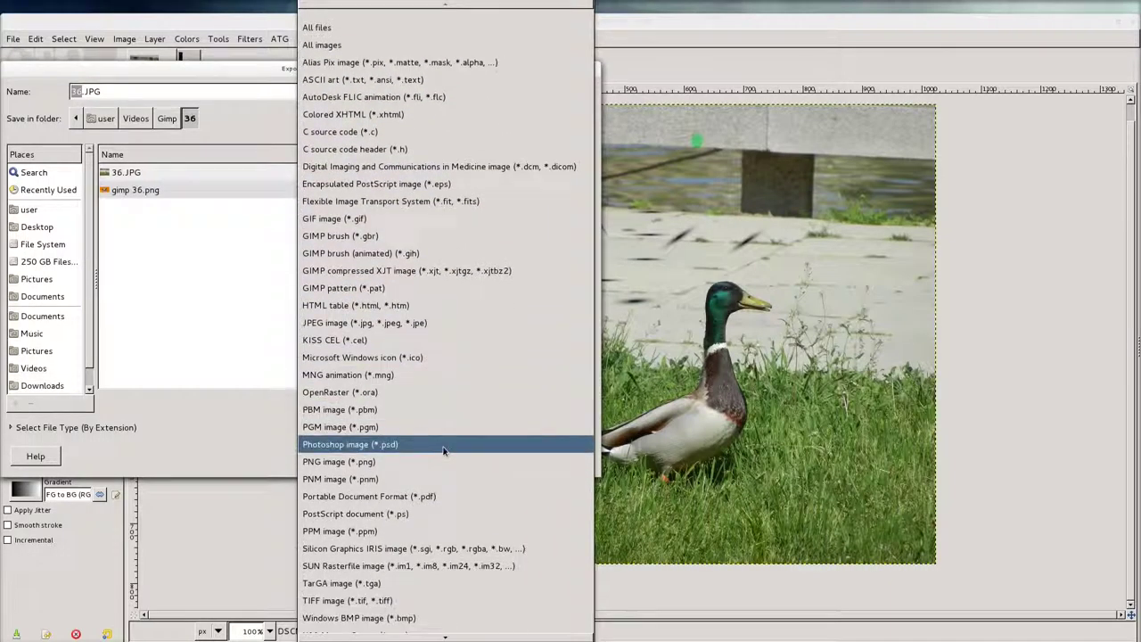
{"action": "scroll", "coordinate": [445, 449], "scroll_direction": "down", "scroll_amount": 3}
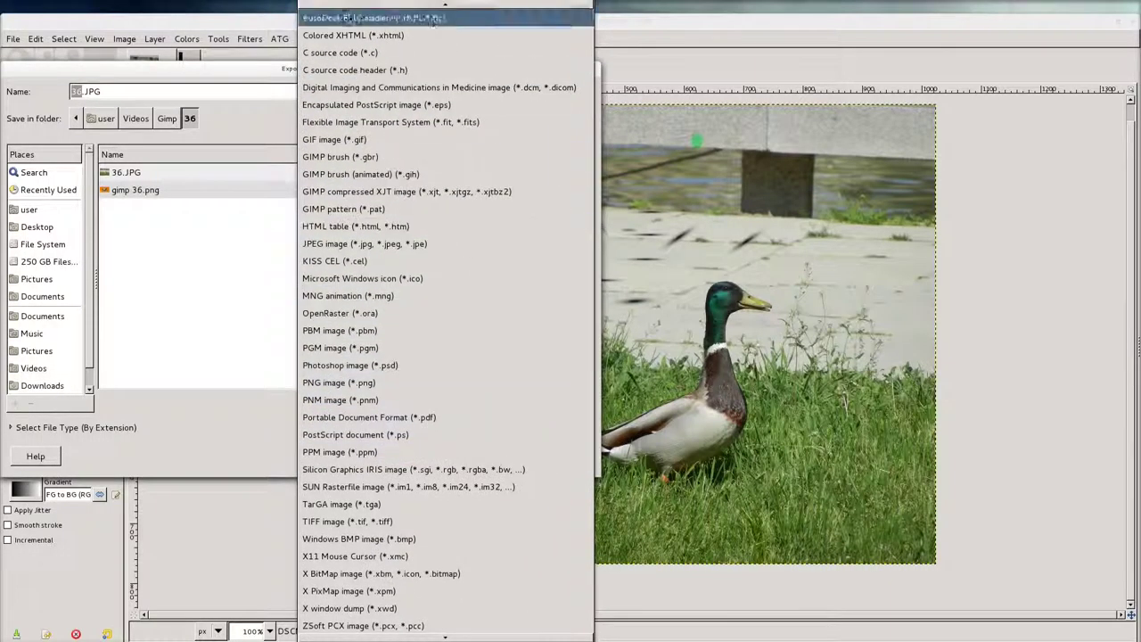
{"action": "left_click", "coordinate": [206, 71]}
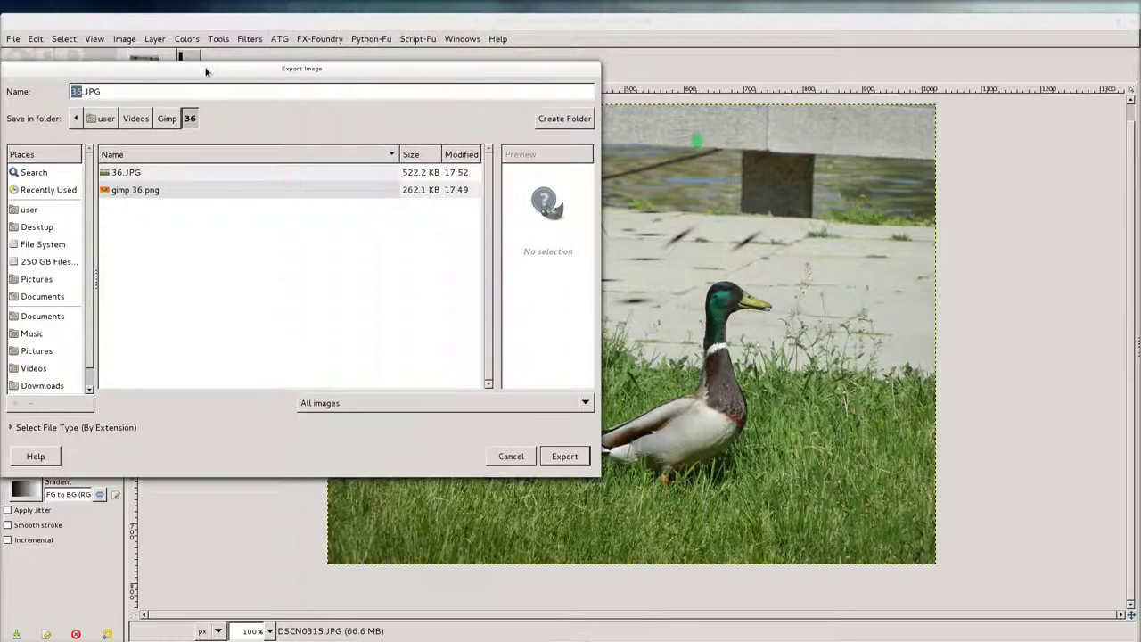
{"action": "double_click", "coordinate": [93, 92]}
{"action": "type", "text": "p"}
{"action": "left_click", "coordinate": [191, 81]}
- Choose Portable Document Format for 36.pdf, then back out of the PDF export options
{"action": "left_click", "coordinate": [581, 406]}
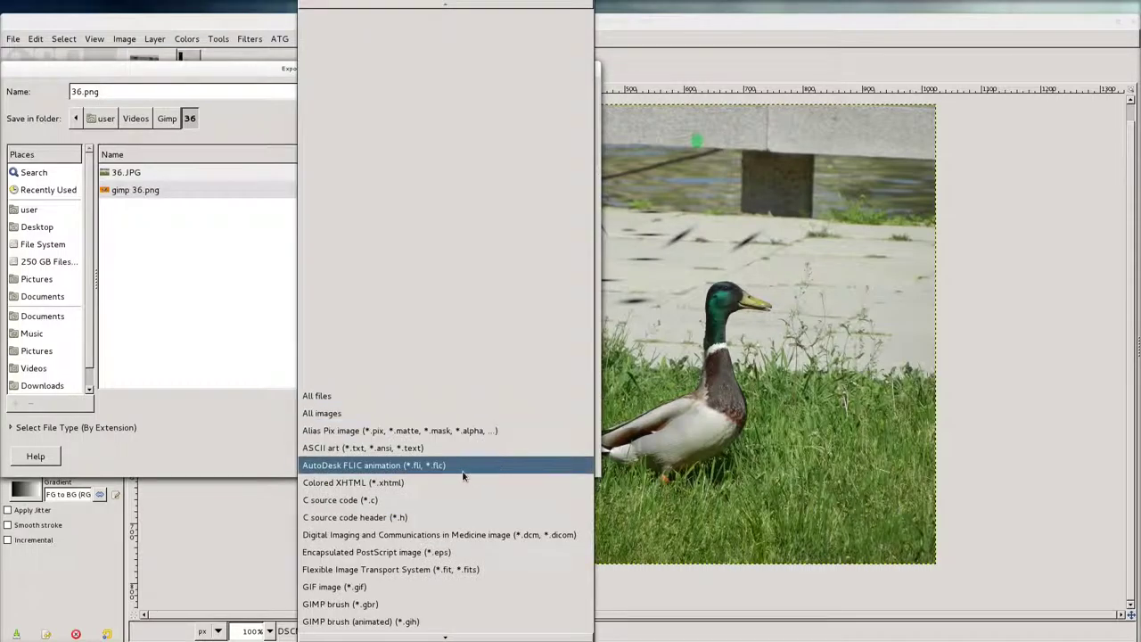
{"action": "scroll", "coordinate": [462, 477], "scroll_direction": "down", "scroll_amount": 3}
{"action": "scroll", "coordinate": [463, 477], "scroll_direction": "down", "scroll_amount": 1}
{"action": "scroll", "coordinate": [462, 477], "scroll_direction": "down", "scroll_amount": 1}
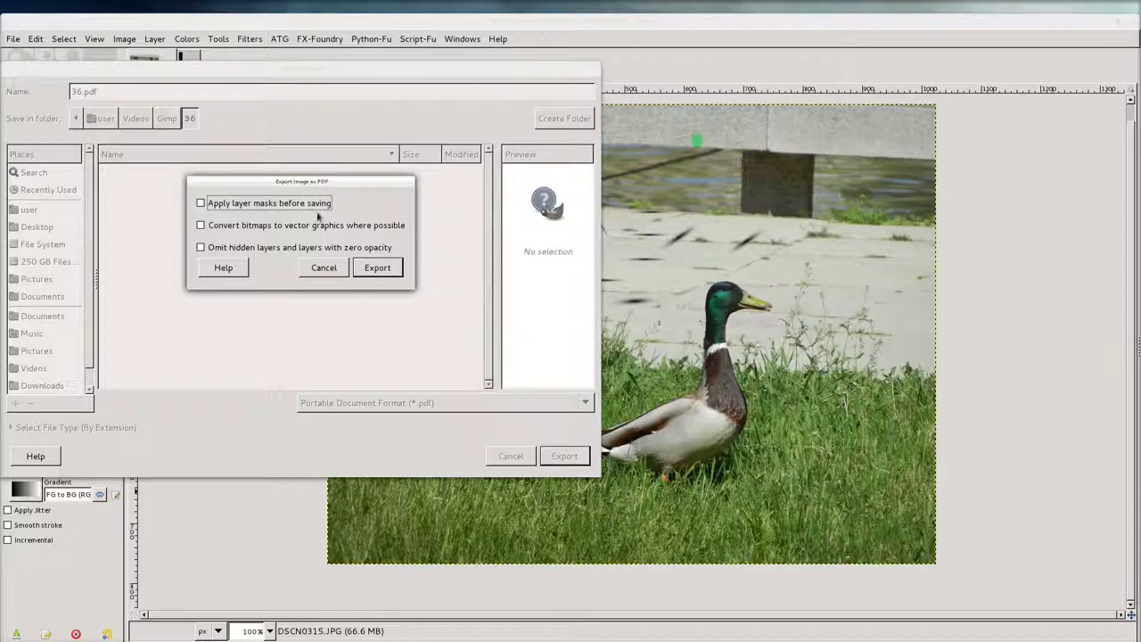
{"action": "left_click", "coordinate": [326, 270]}
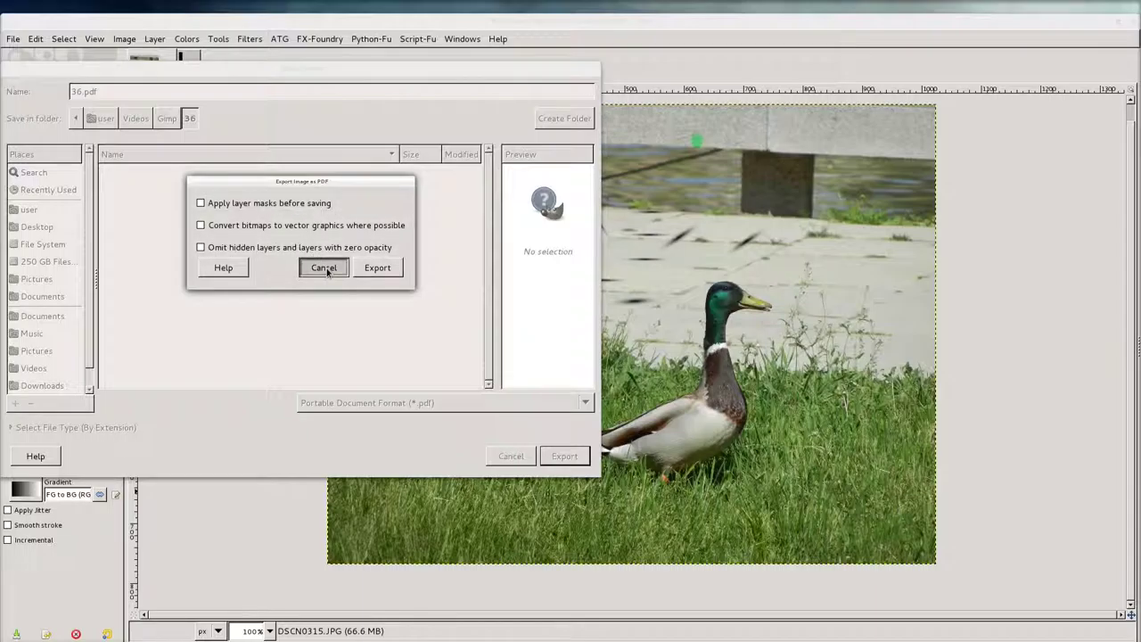
{"action": "left_click", "coordinate": [326, 270]}
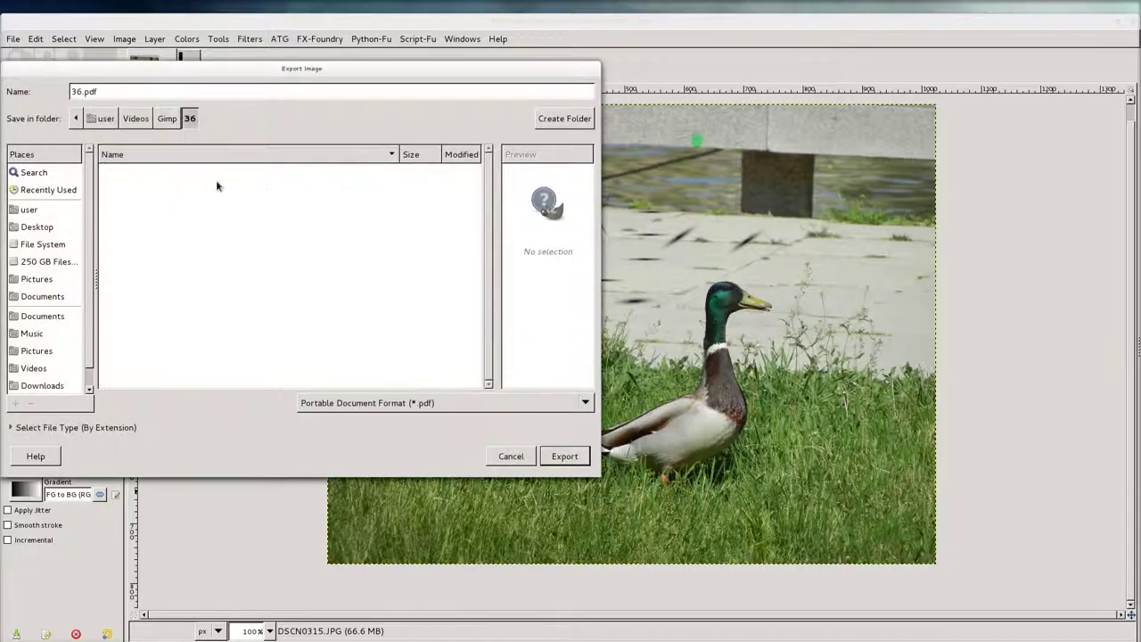
{"action": "left_click", "coordinate": [511, 456]}
- Open the Toolbox page of Preferences and scroll through its Tools configuration list
{"action": "left_click", "coordinate": [35, 38]}
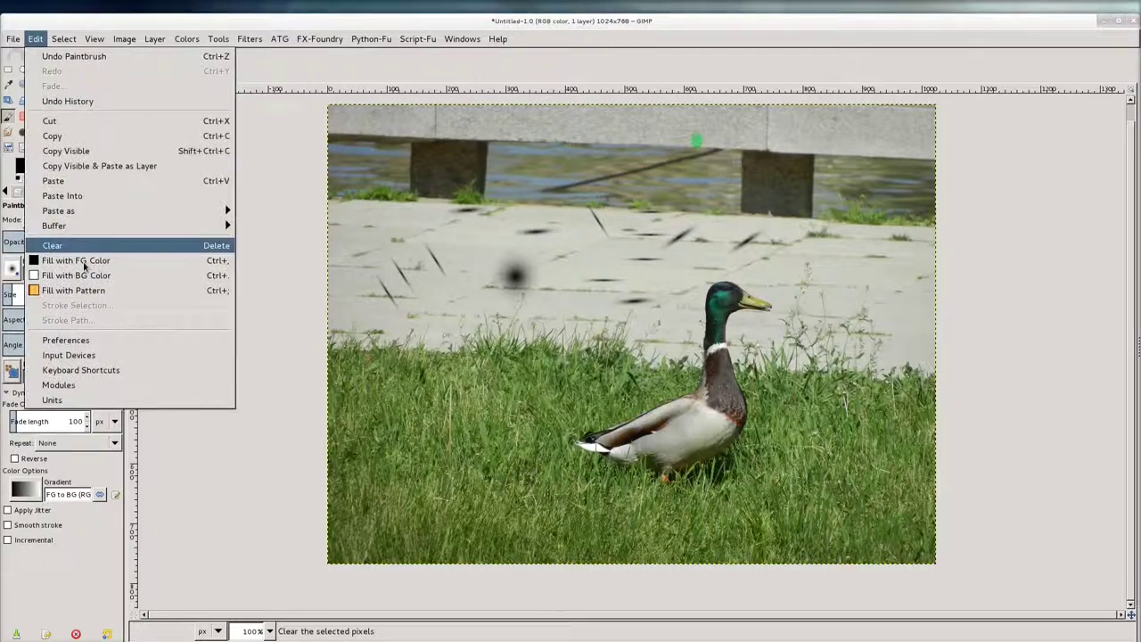
{"action": "left_click", "coordinate": [113, 340]}
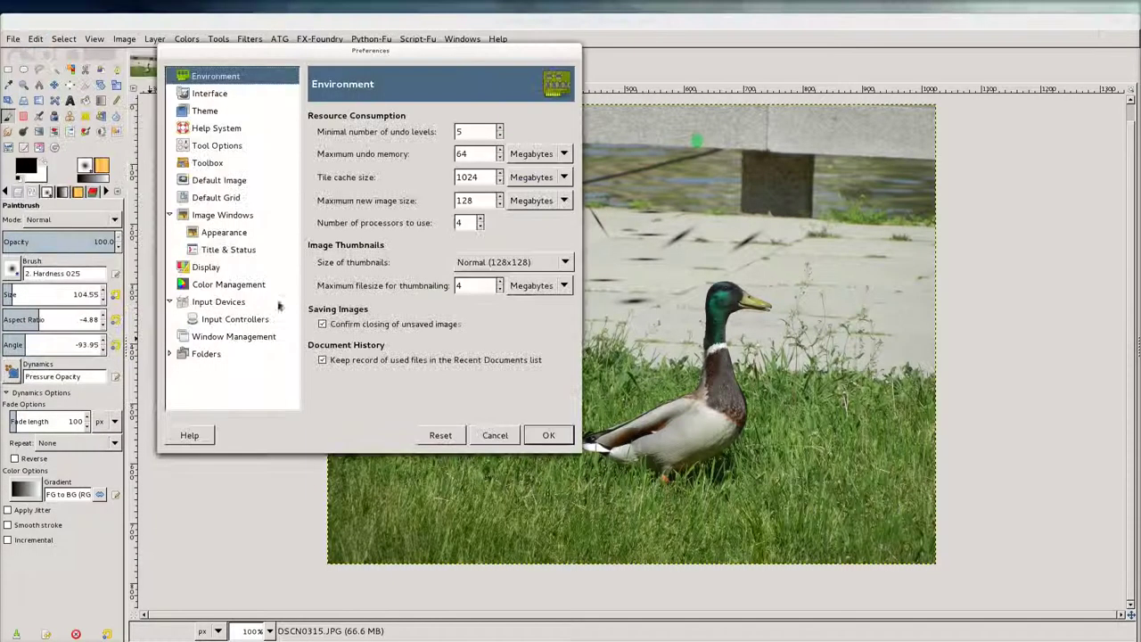
{"action": "left_click", "coordinate": [222, 164]}
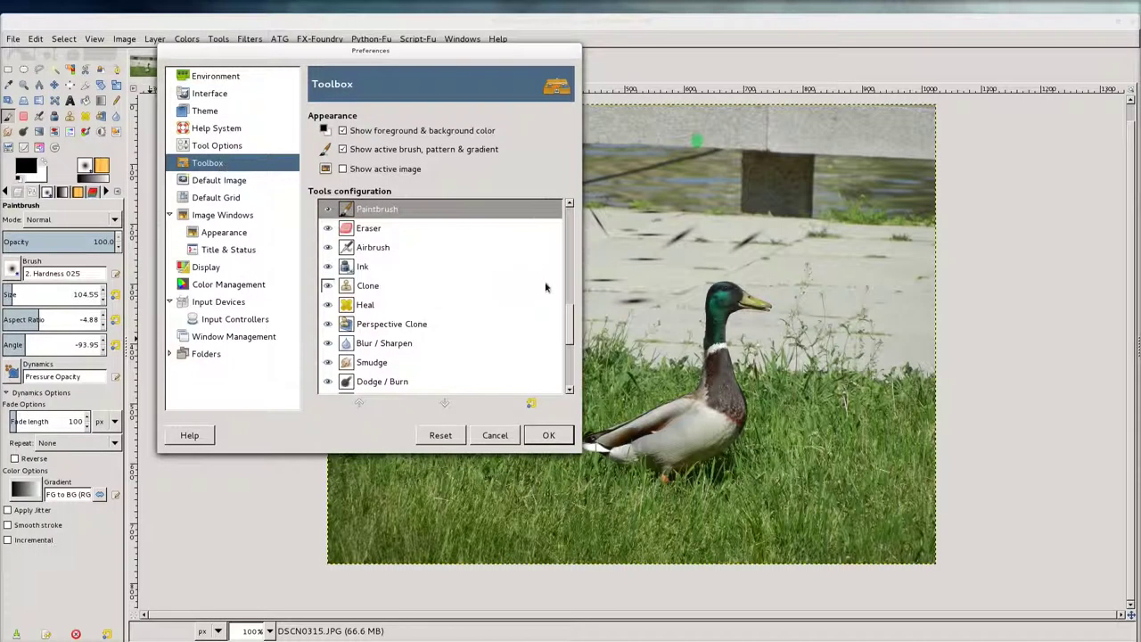
{"action": "scroll", "coordinate": [491, 288], "scroll_direction": "down", "scroll_amount": 3}
{"action": "scroll", "coordinate": [446, 312], "scroll_direction": "down", "scroll_amount": 3}
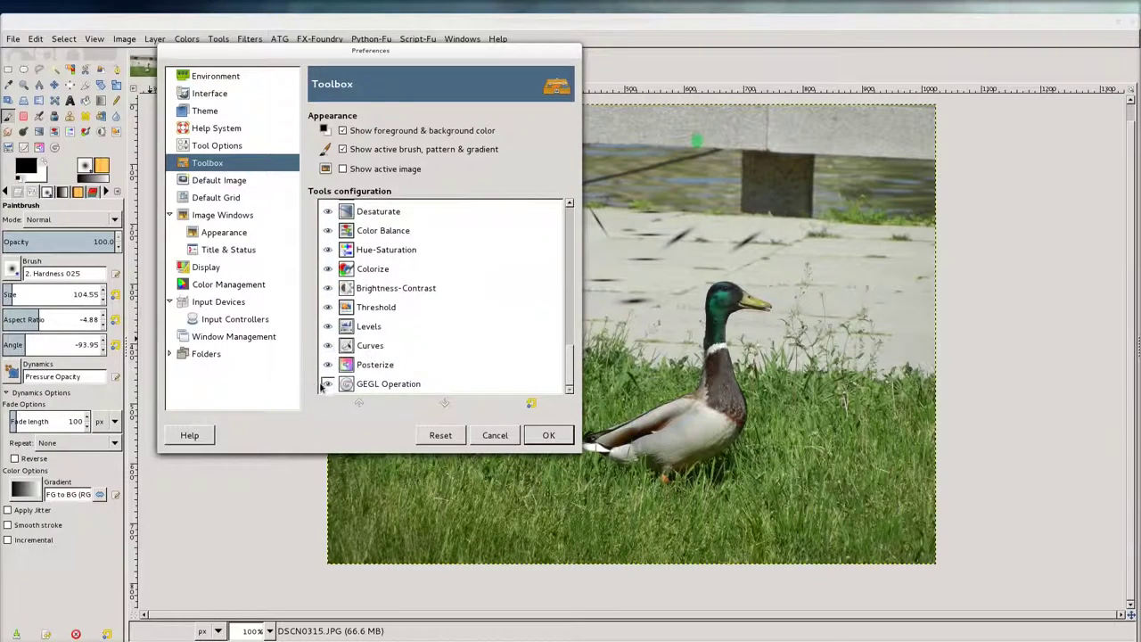
{"action": "scroll", "coordinate": [355, 308], "scroll_direction": "up", "scroll_amount": 3}
{"action": "scroll", "coordinate": [354, 307], "scroll_direction": "up", "scroll_amount": 3}
{"action": "scroll", "coordinate": [355, 308], "scroll_direction": "up", "scroll_amount": 3}
{"action": "scroll", "coordinate": [355, 308], "scroll_direction": "up", "scroll_amount": 2}
- Finish reviewing the Tools list, close Preferences, and show the Kompjuteri blog image
{"action": "scroll", "coordinate": [355, 308], "scroll_direction": "down", "scroll_amount": 7}
{"action": "scroll", "coordinate": [354, 307], "scroll_direction": "down", "scroll_amount": 1}
{"action": "scroll", "coordinate": [358, 307], "scroll_direction": "down", "scroll_amount": 3}
{"action": "scroll", "coordinate": [359, 308], "scroll_direction": "down", "scroll_amount": 2}
{"action": "scroll", "coordinate": [388, 294], "scroll_direction": "up", "scroll_amount": 5}
{"action": "scroll", "coordinate": [423, 282], "scroll_direction": "down", "scroll_amount": 2}
{"action": "scroll", "coordinate": [423, 282], "scroll_direction": "down", "scroll_amount": 2}
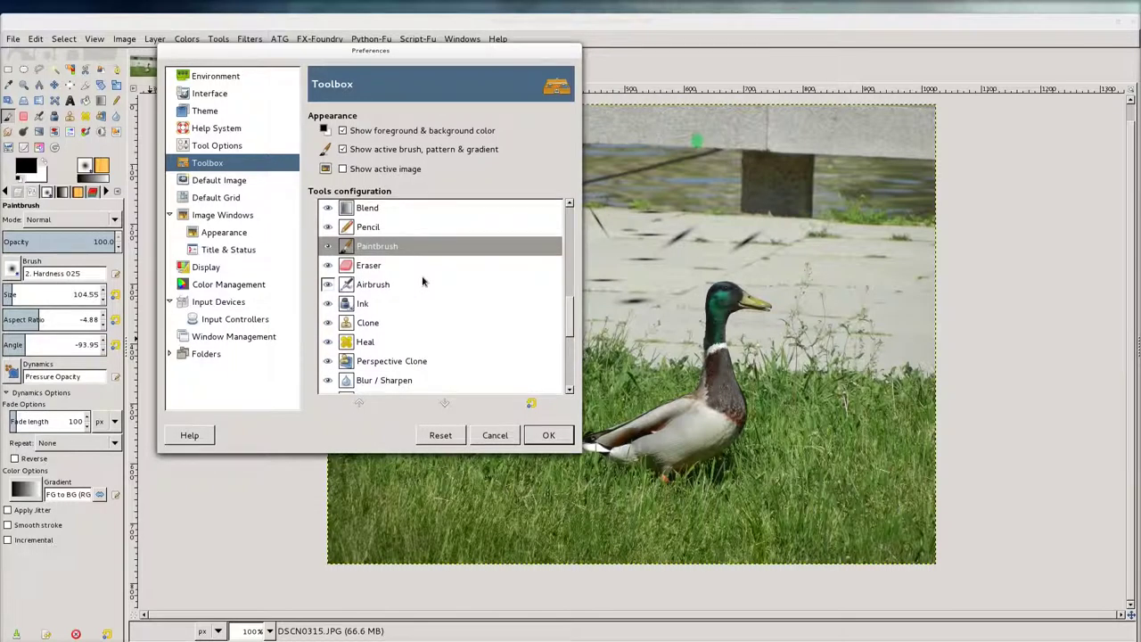
{"action": "scroll", "coordinate": [422, 282], "scroll_direction": "down", "scroll_amount": 5}
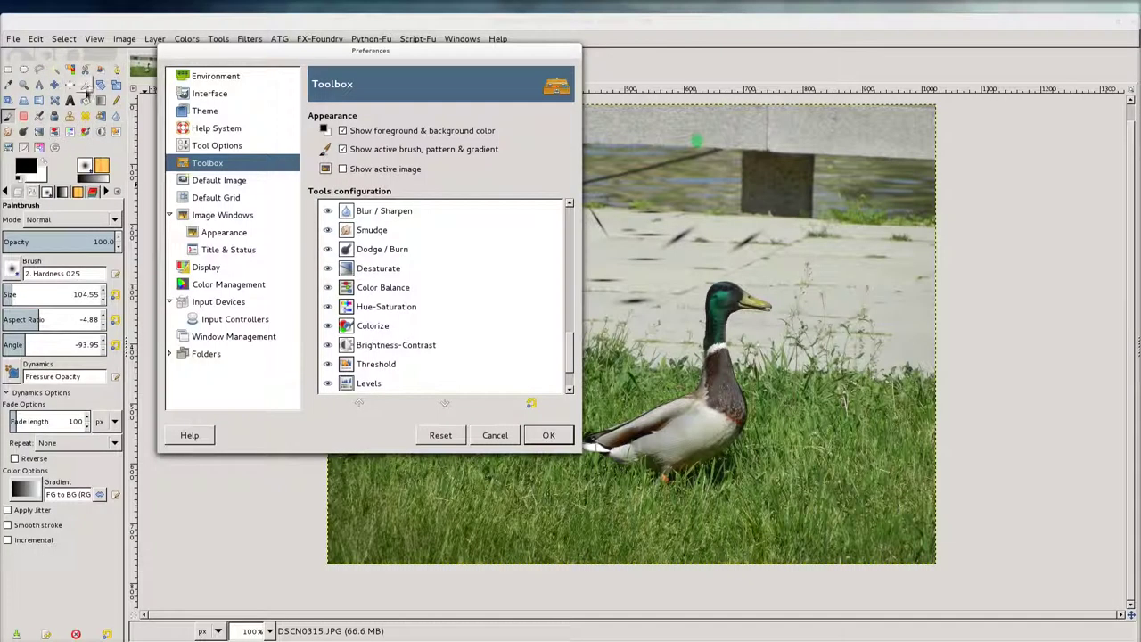
{"action": "left_click", "coordinate": [494, 435]}
{"action": "left_click", "coordinate": [179, 68]}
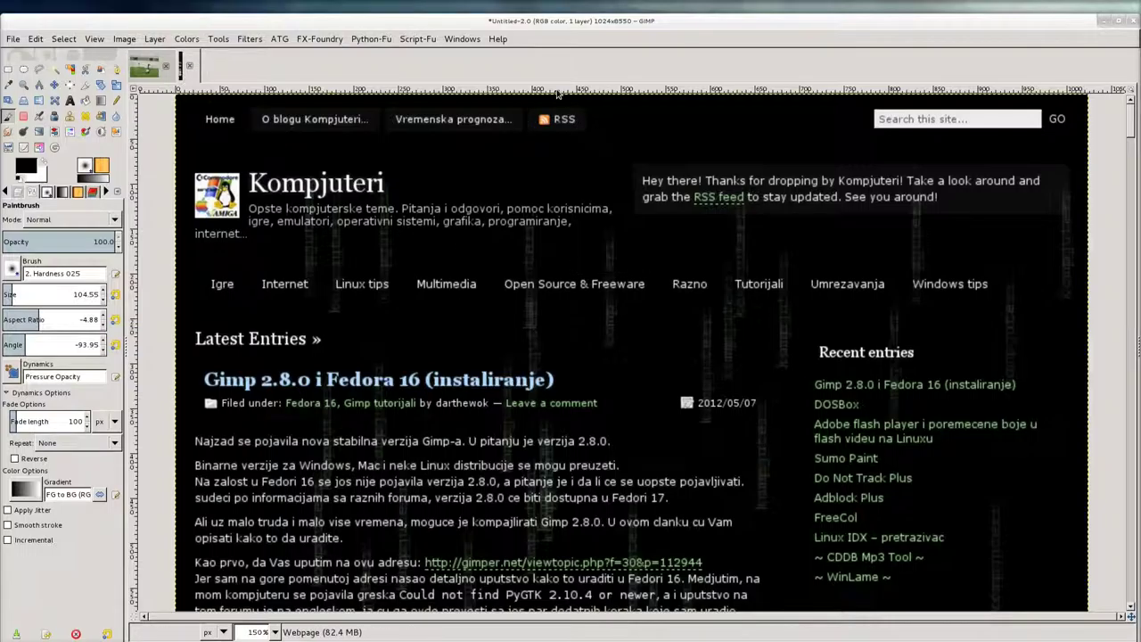
- Return to the streaked DSCN0315.JPG duck photo from the image tabs bar
{"action": "left_click", "coordinate": [149, 71]}
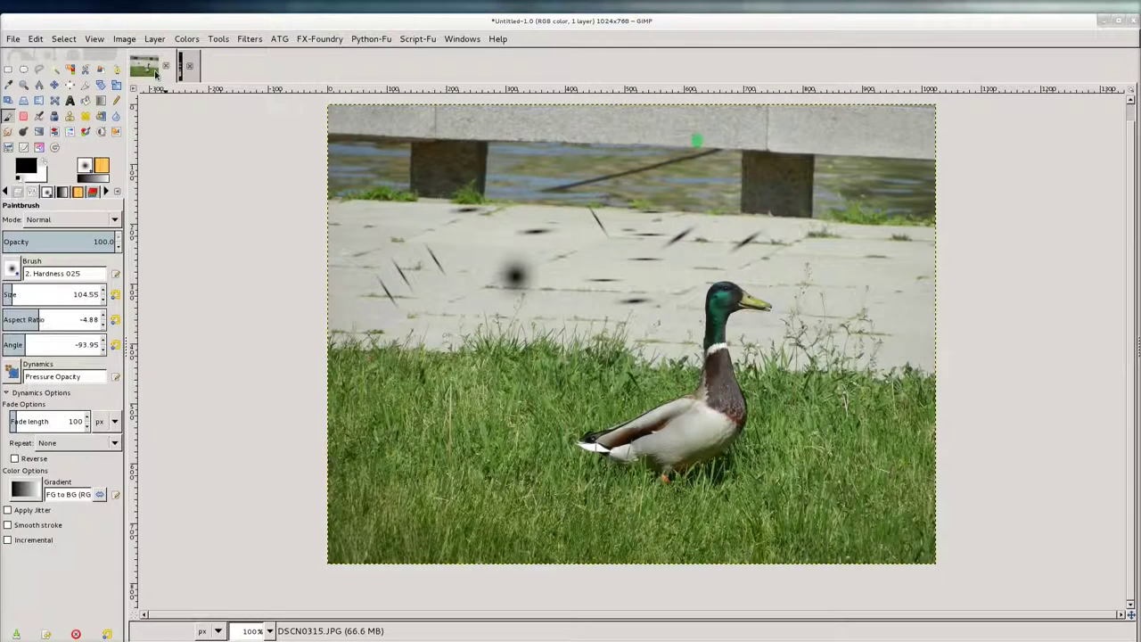